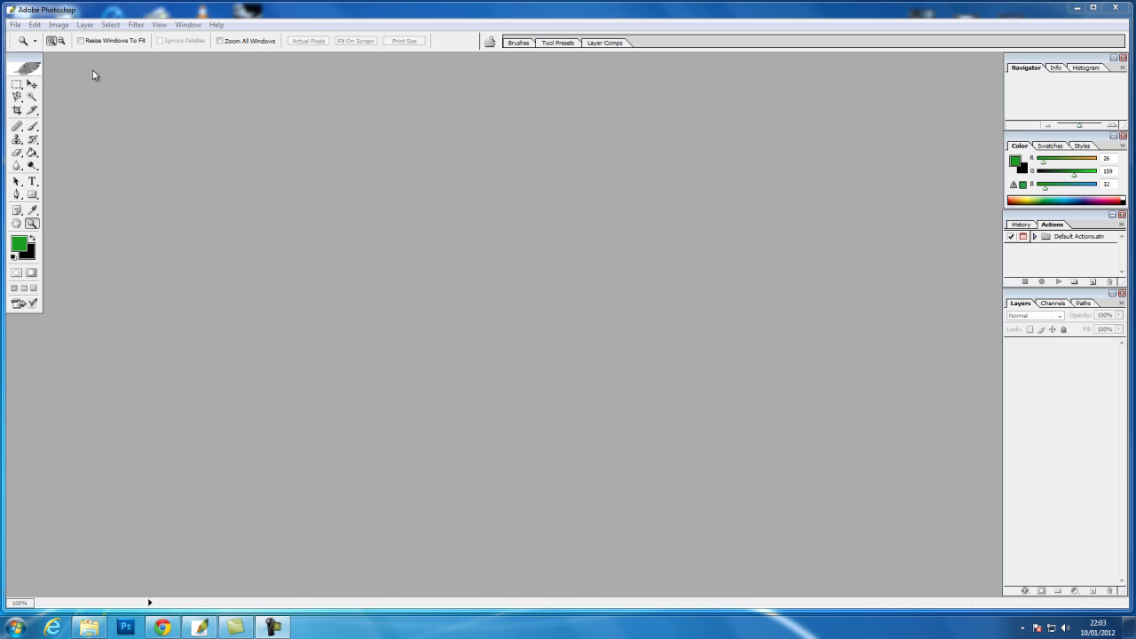
- Open Photoshop's File menu to get to the command for opening an existing image
left_click(18, 27)
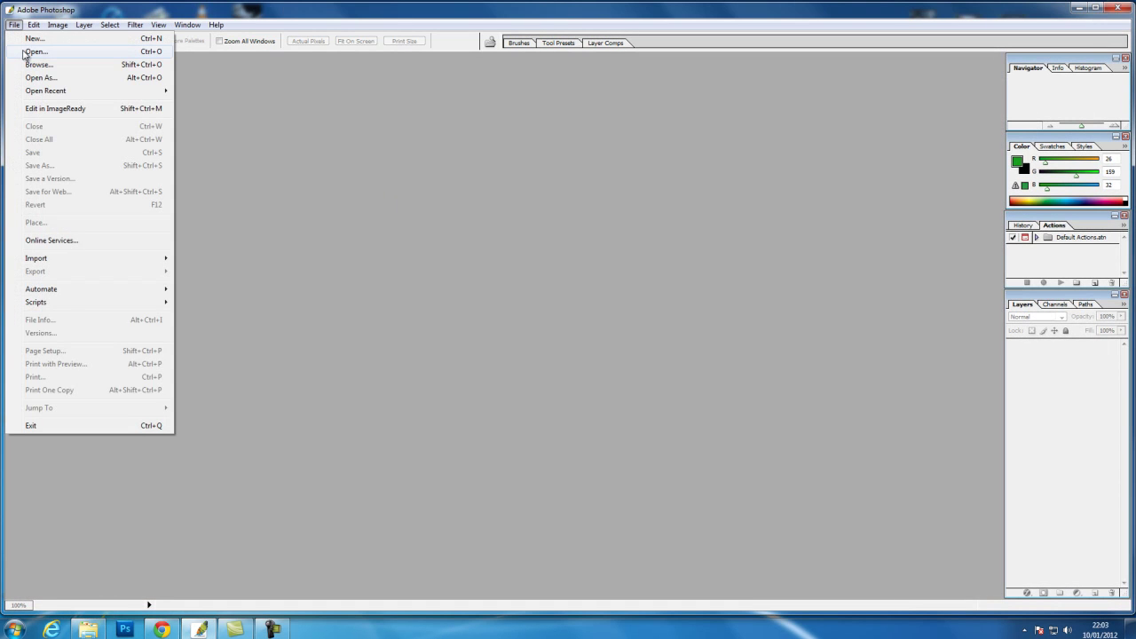
- Open Ducky.tif from the Samples folder
left_click(33, 52)
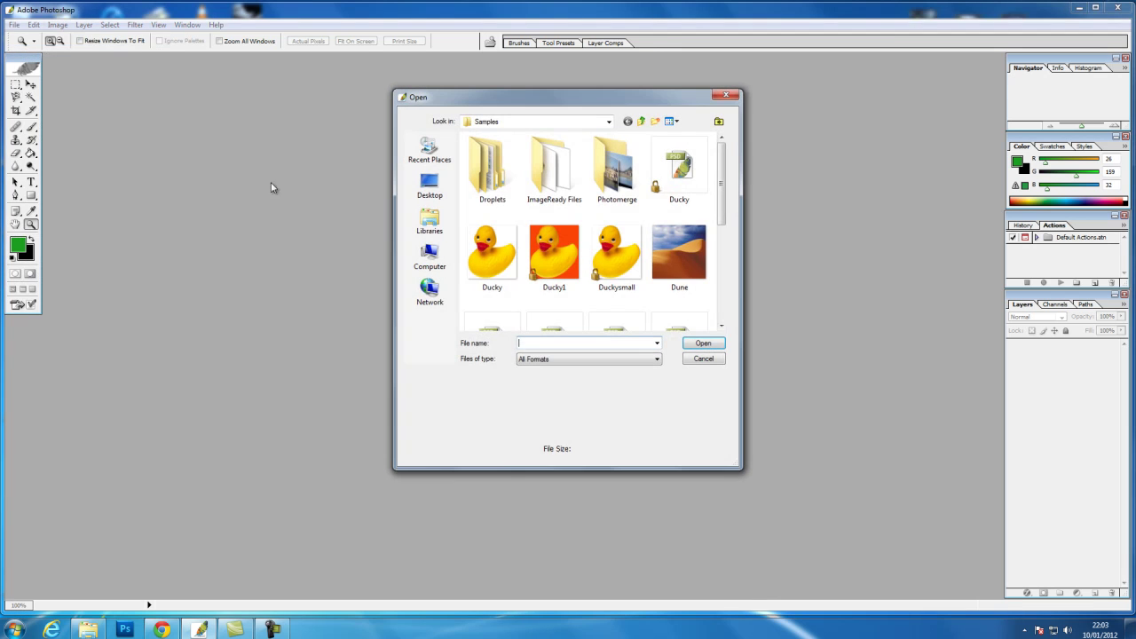
left_click(493, 269)
left_click(703, 344)
- Move and enlarge the Ducky.tif document window near the workspace centre
left_click_drag(198, 65, 538, 91)
left_click_drag(648, 425, 768, 520)
left_click_drag(581, 90, 571, 92)
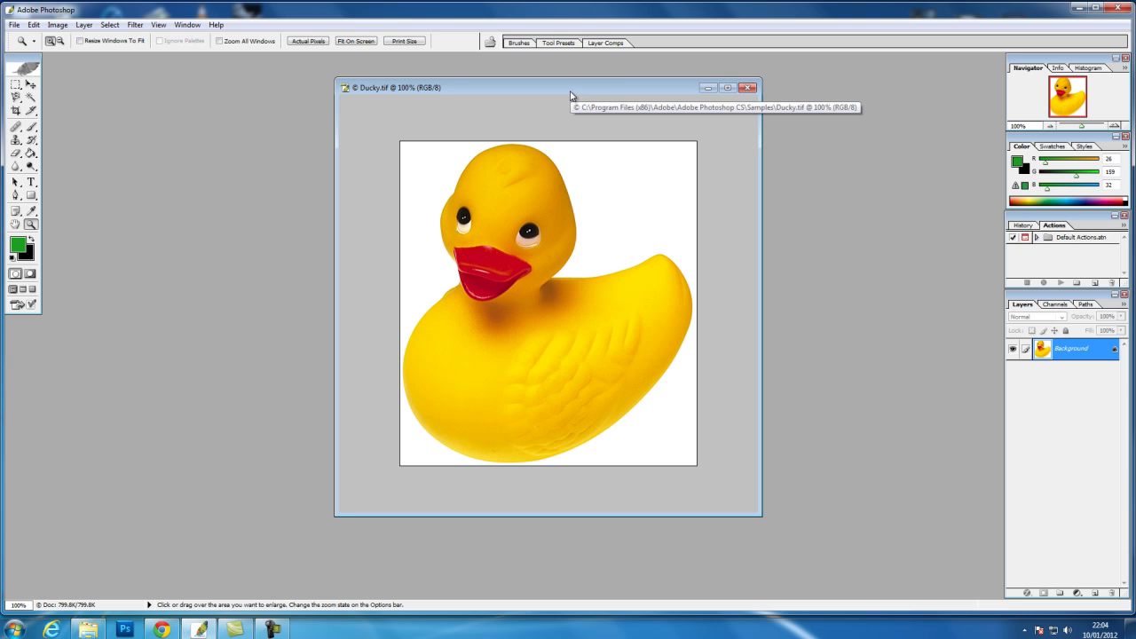
left_click_drag(559, 91, 492, 87)
- Open Image Size for Ducky.tif and turn on Resample Image
left_click(57, 25)
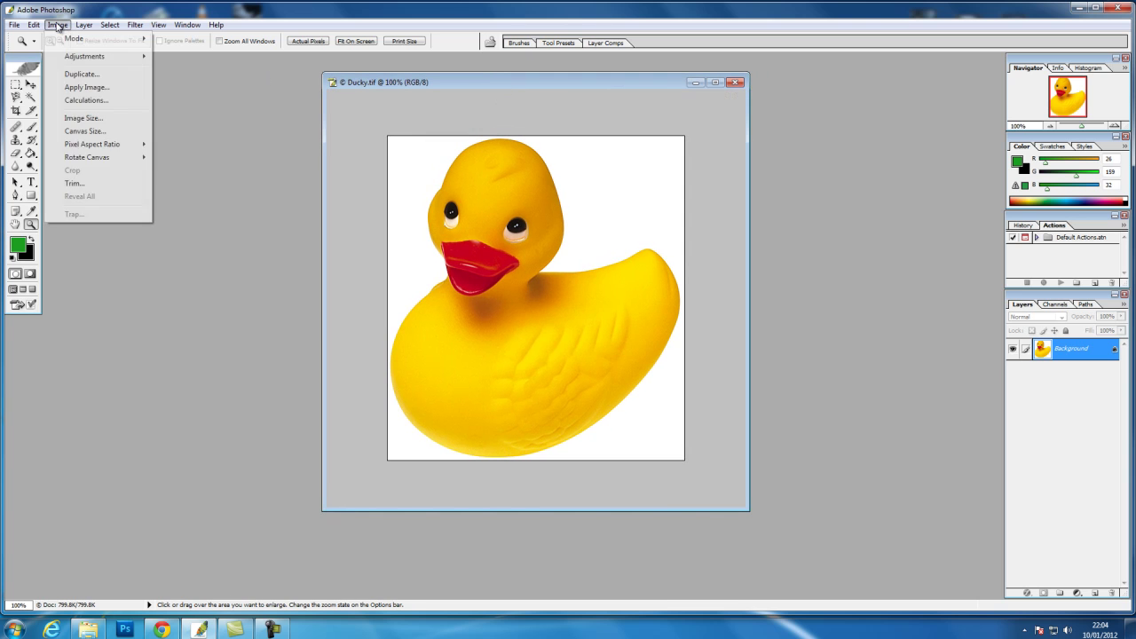
left_click(75, 120)
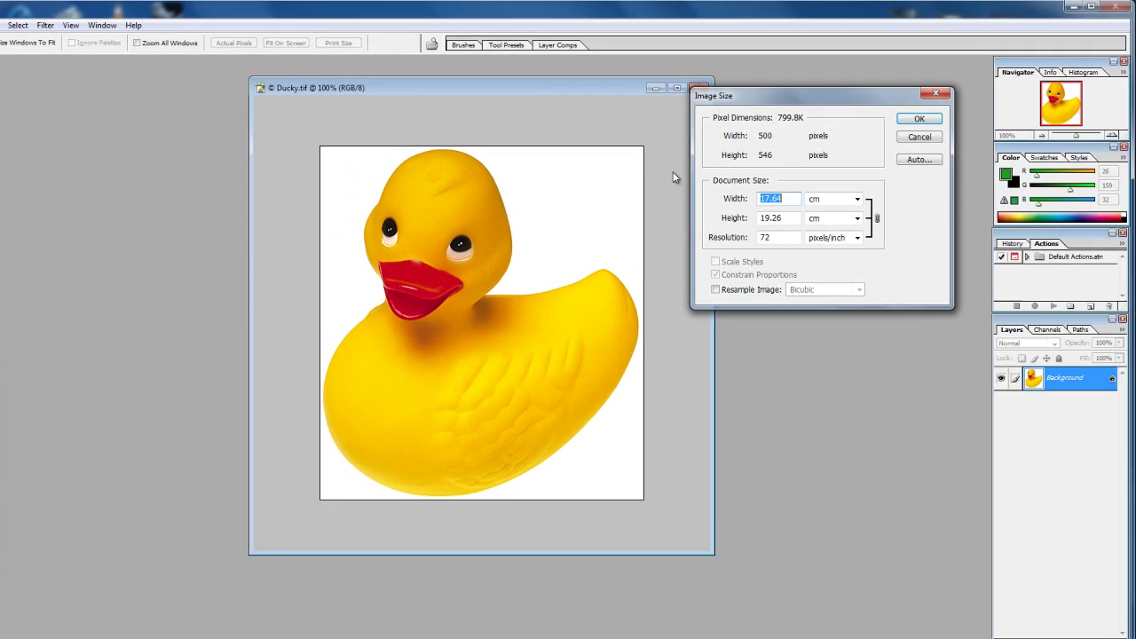
left_click_drag(605, 203, 584, 161)
left_click(536, 429)
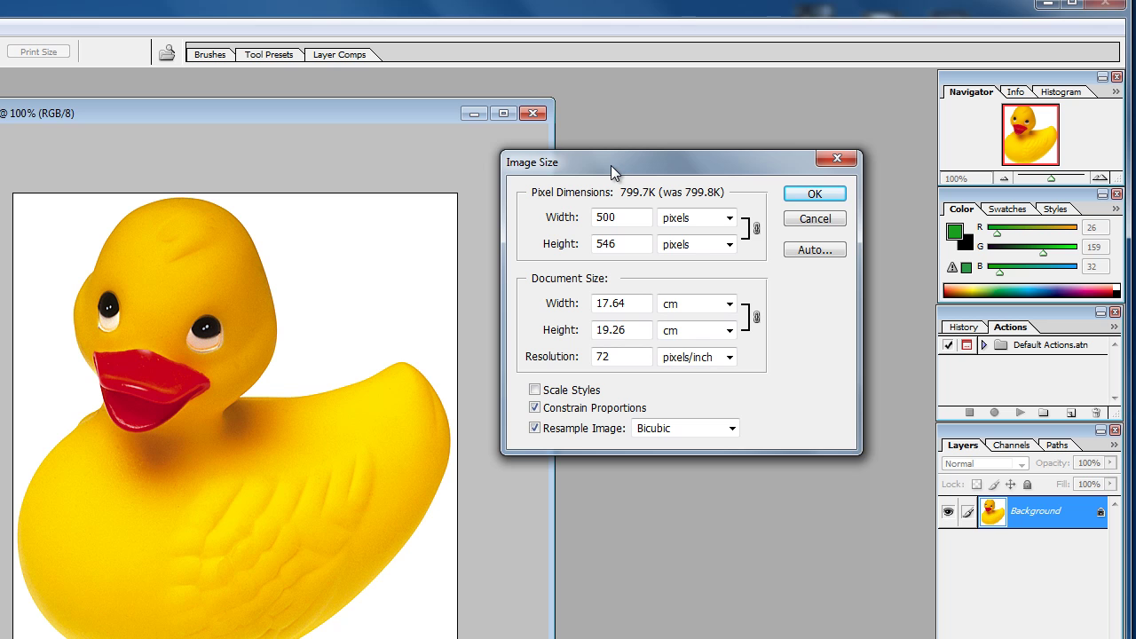
left_click_drag(619, 170, 616, 162)
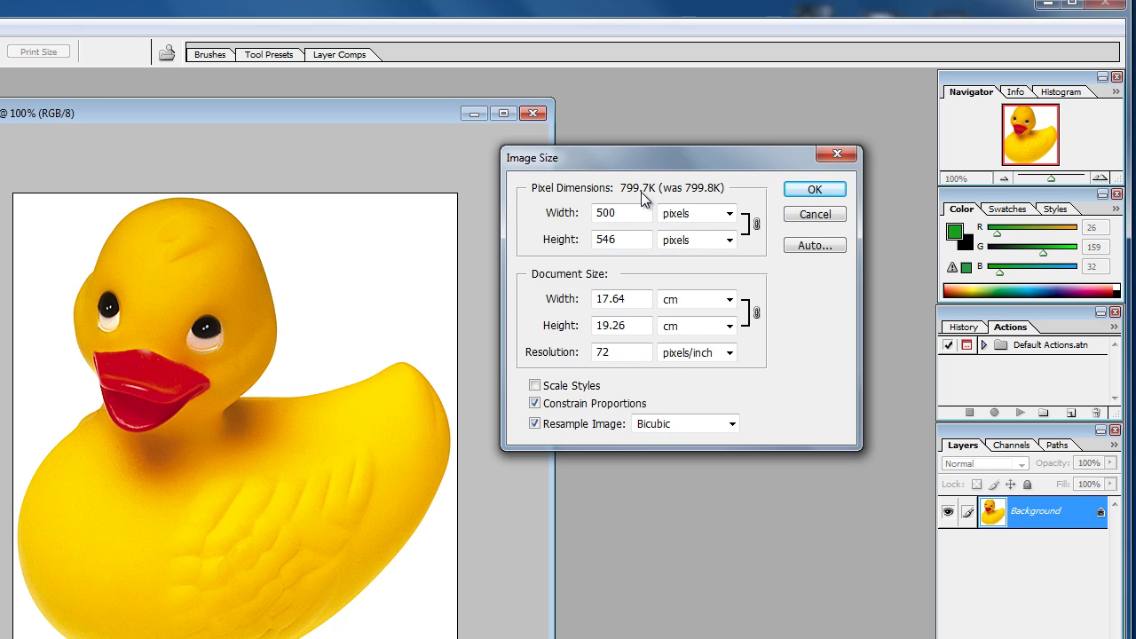
- Select the pixel Height 546 and pixel Width 500 values
double_click(596, 238)
double_click(604, 213)
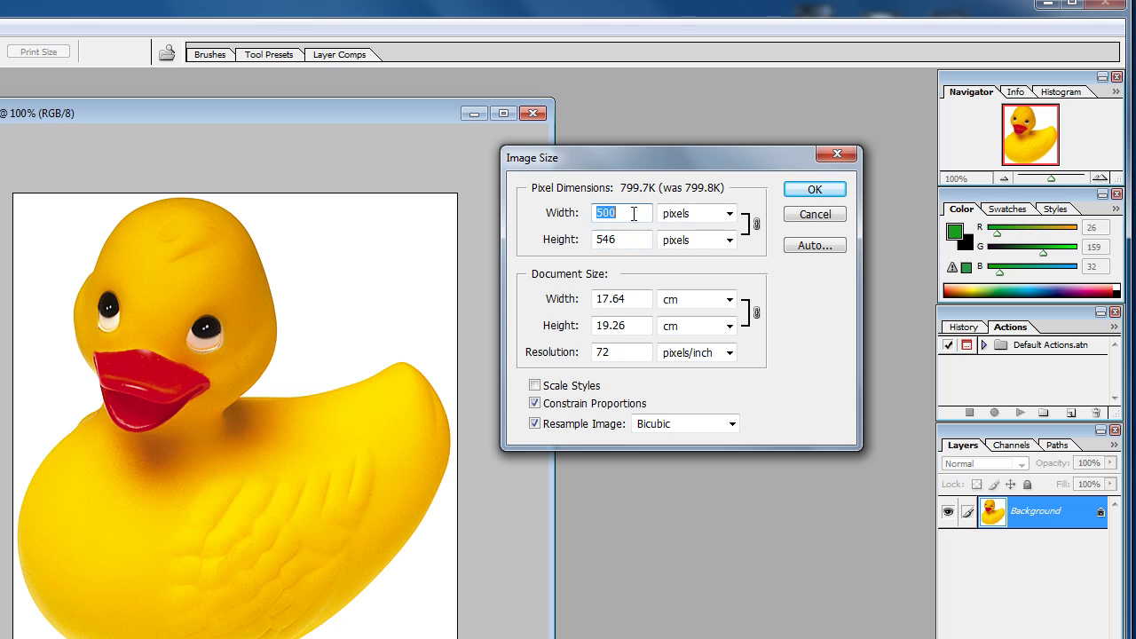
left_click_drag(631, 159, 661, 161)
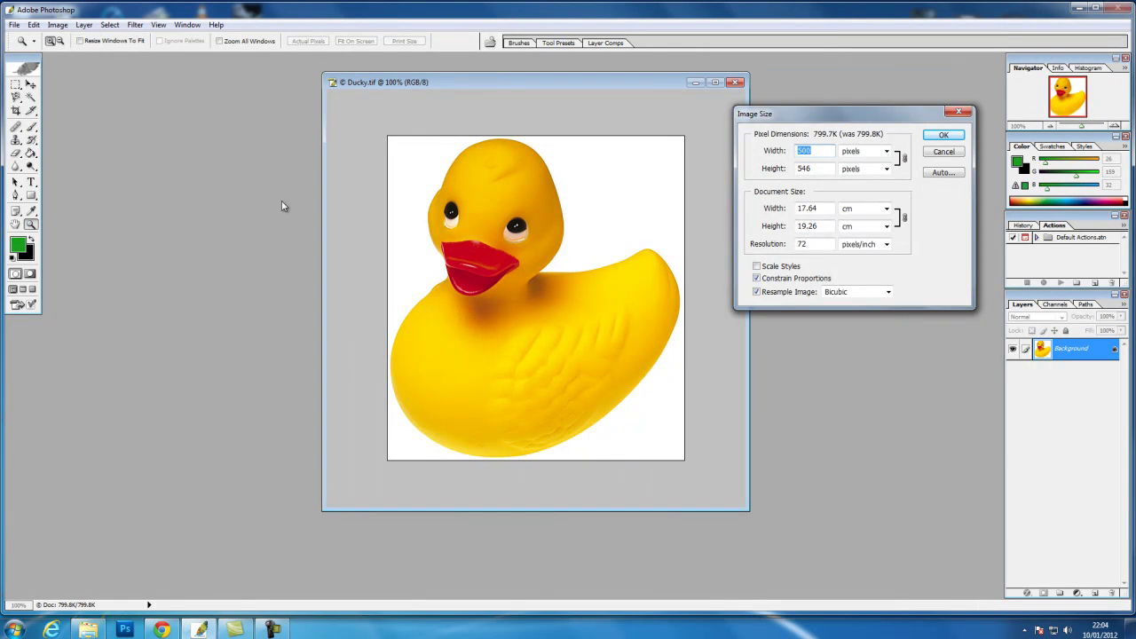
- Cancel Image Size unchanged and zoom in on the duck's head to see its pixels
left_click(943, 152)
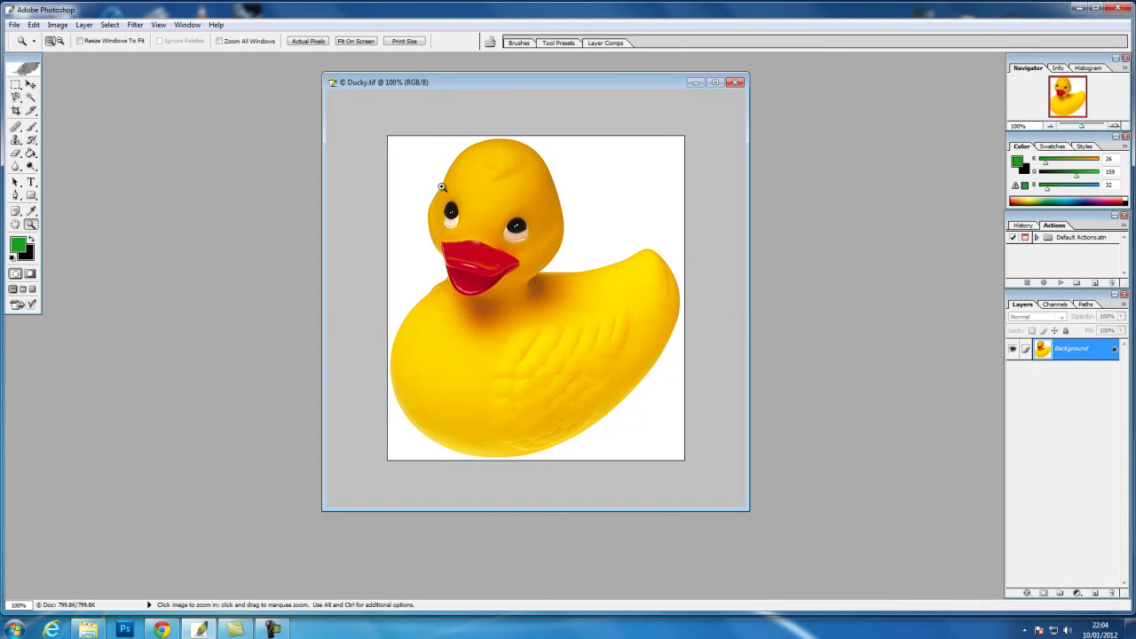
left_click_drag(437, 153, 476, 178)
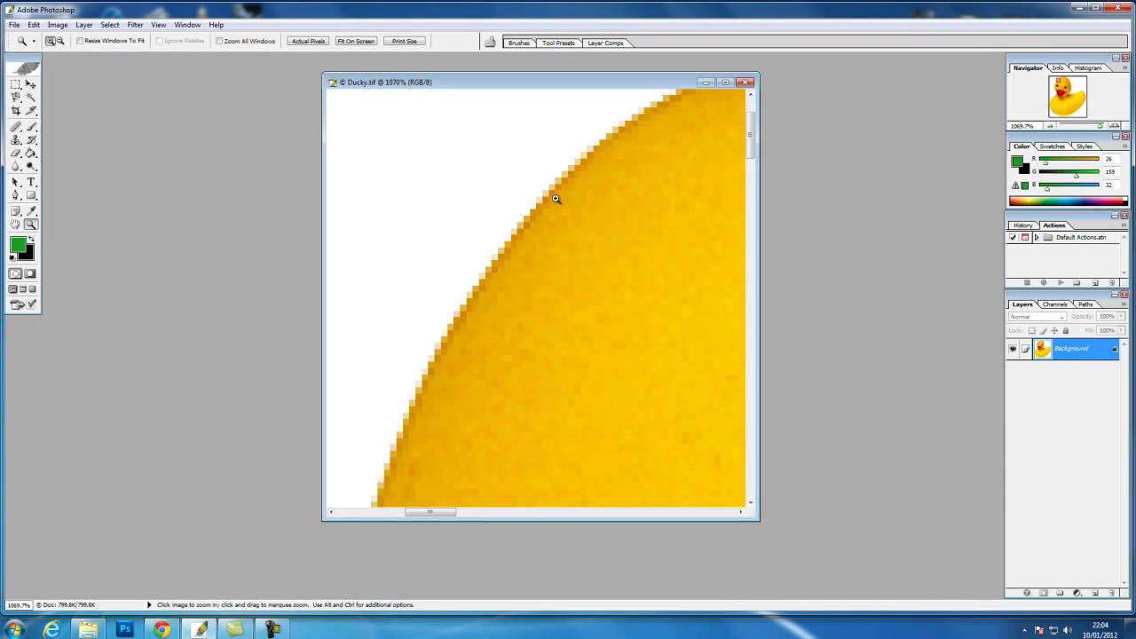
left_click_drag(550, 85, 473, 72)
- Fit the whole duck image to the window with View > Fit on Screen
left_click(158, 25)
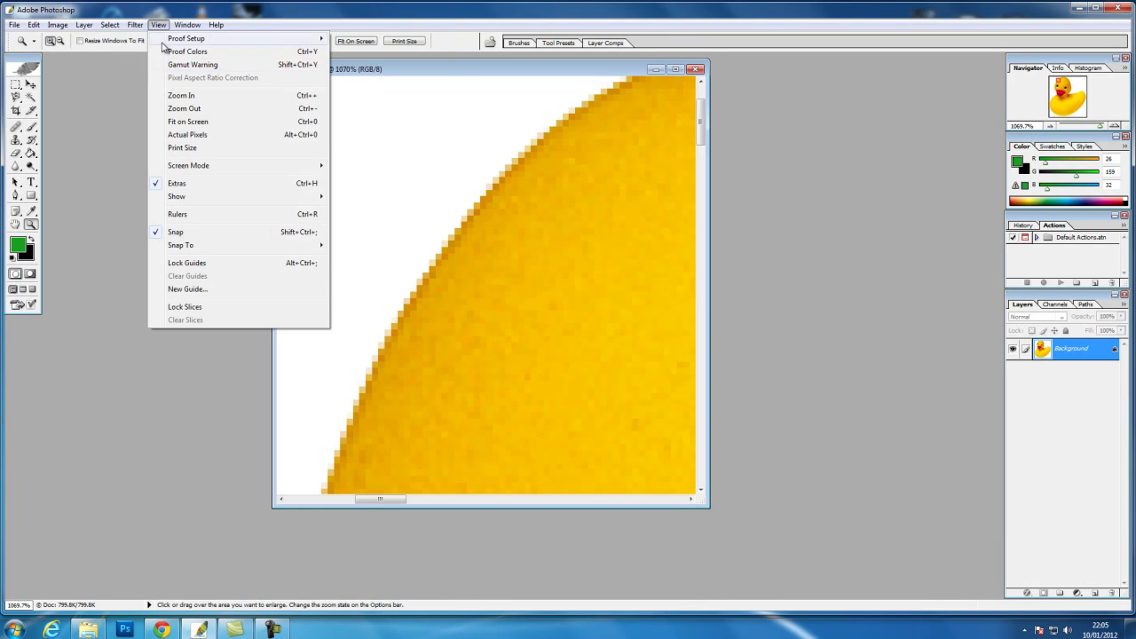
left_click(188, 122)
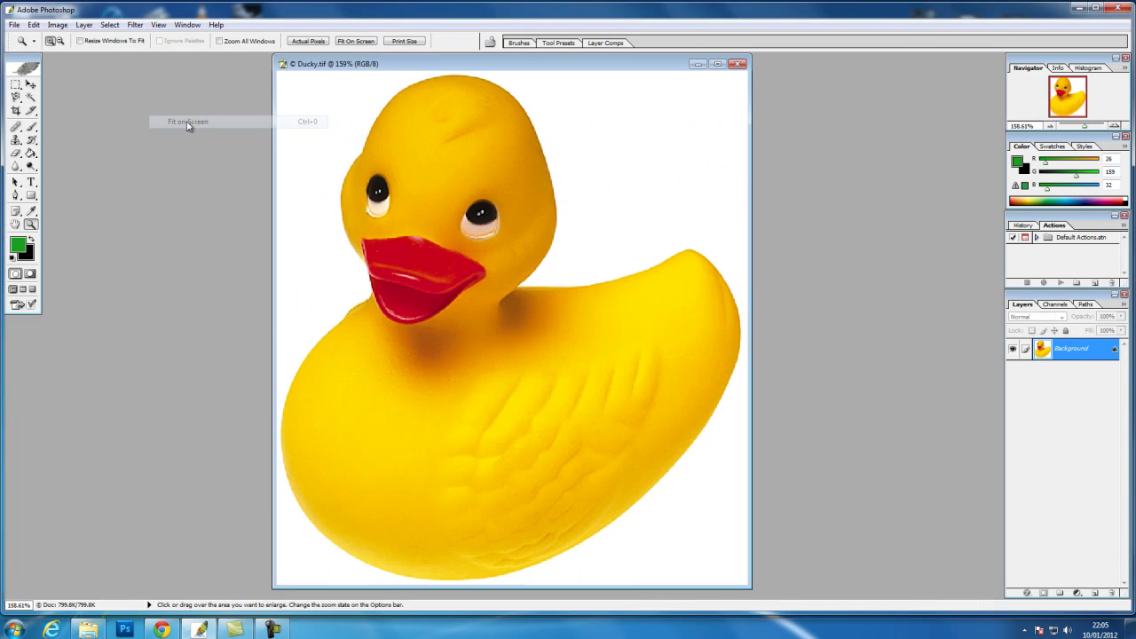
mouse_move(438, 64)
left_mouse_down()
mouse_move(450, 66)
mouse_move(440, 67)
left_mouse_up()
- Reopen Image Size for Ducky.tif with Resample Image turned on
left_click(57, 25)
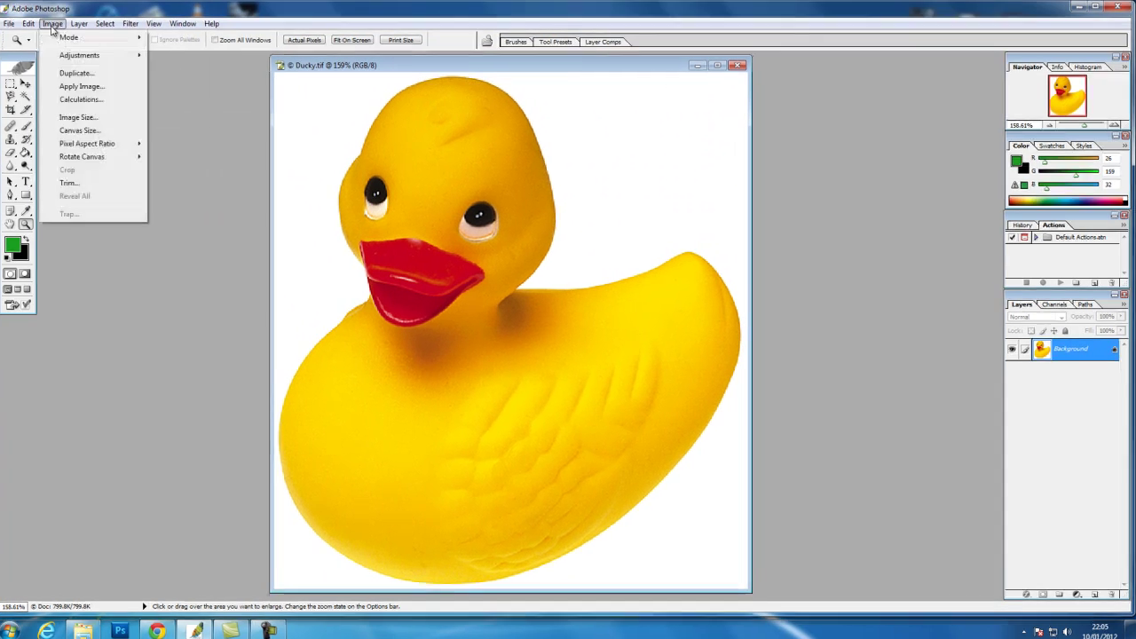
left_click(75, 115)
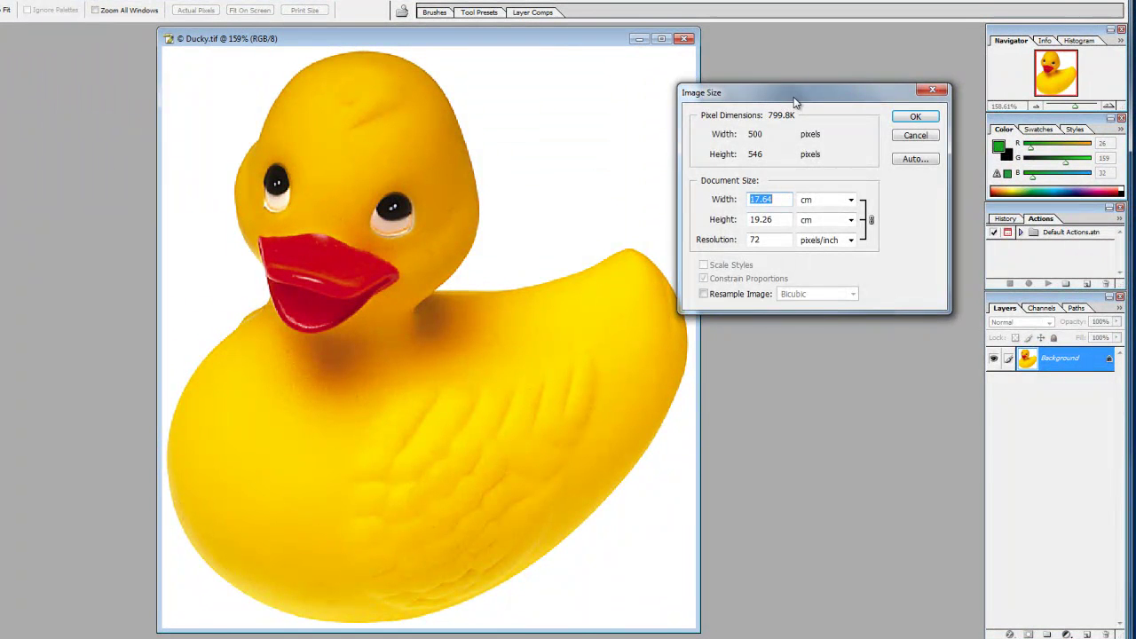
left_click_drag(794, 97, 818, 95)
left_click(729, 289)
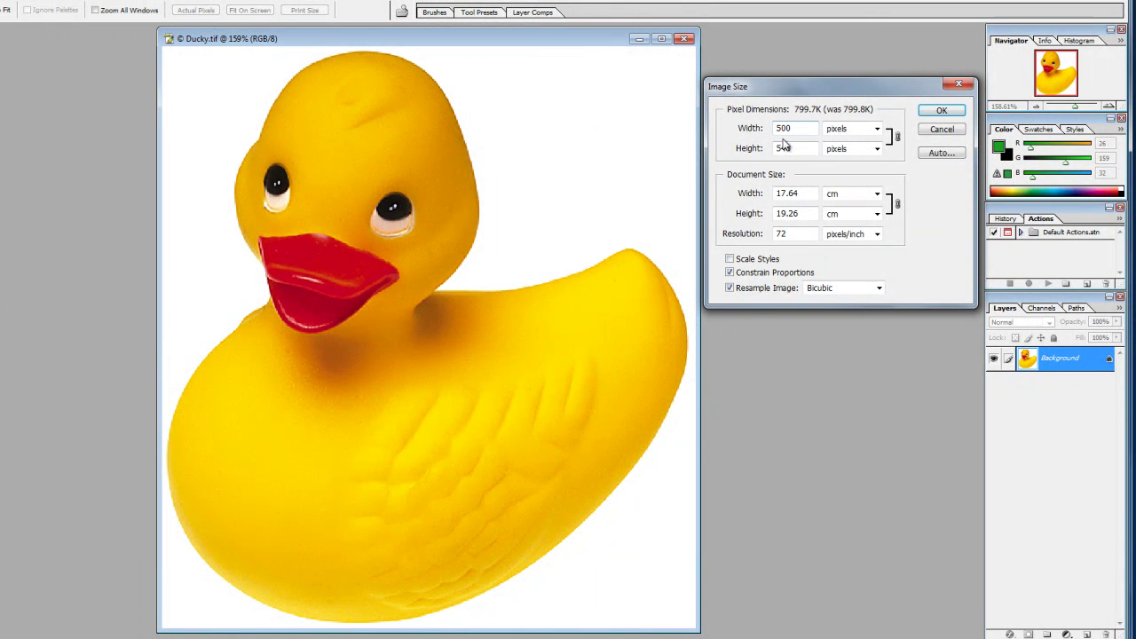
- Select the print Width 17.64 value and the pixel Width 500 value
key("Tab")
mouse_move(822, 90)
left_mouse_down()
mouse_move(811, 85)
mouse_move(823, 85)
left_mouse_up()
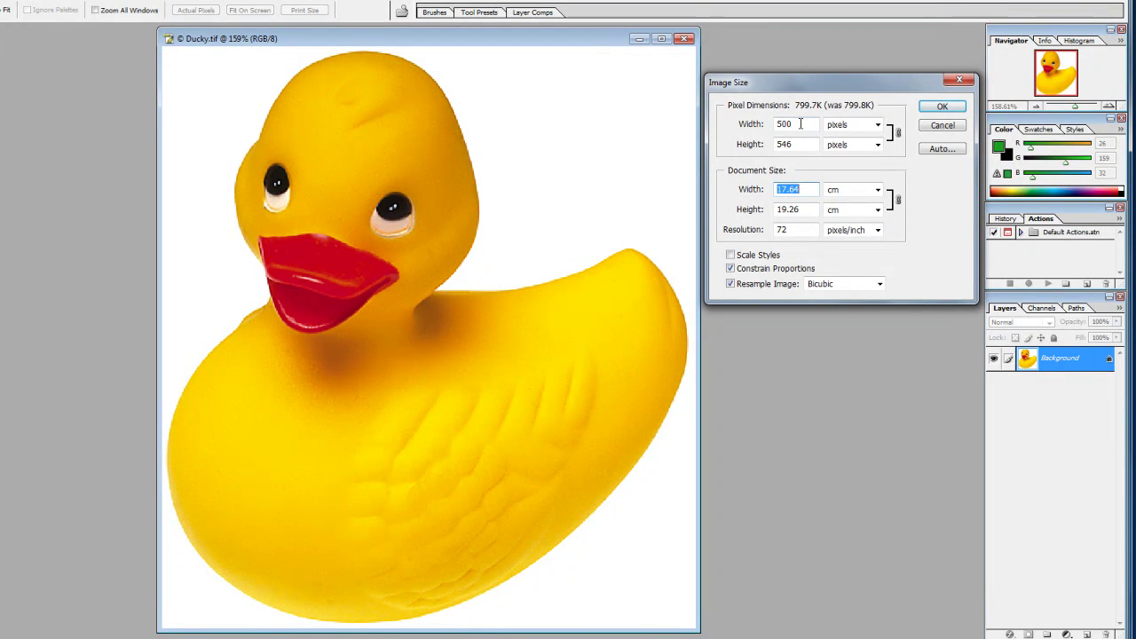
double_click(797, 123)
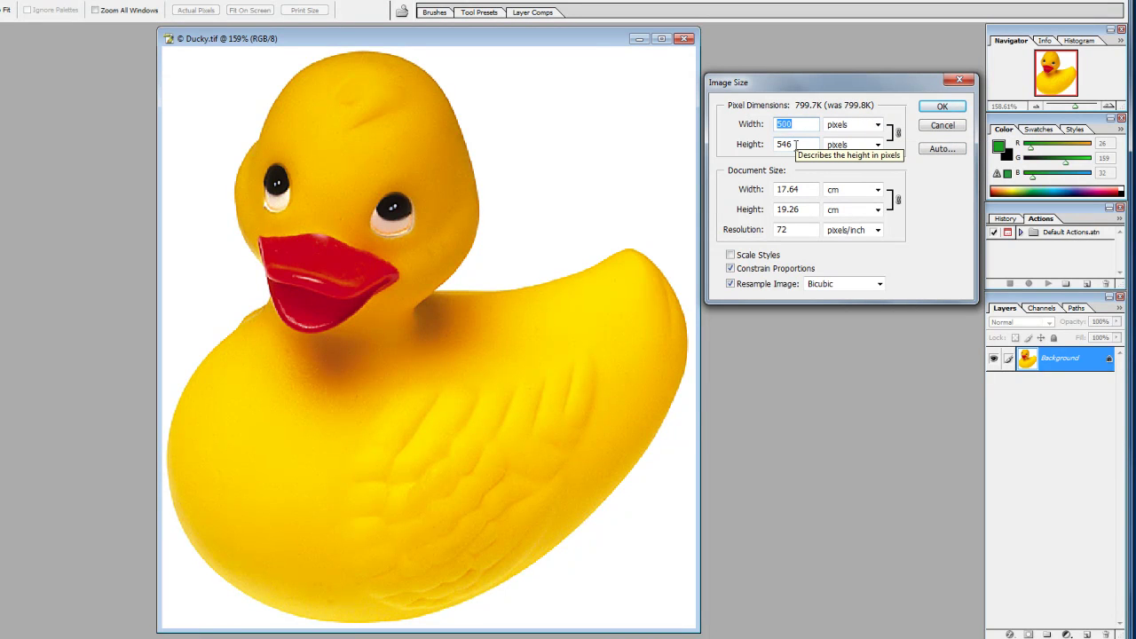
left_click_drag(790, 84, 781, 73)
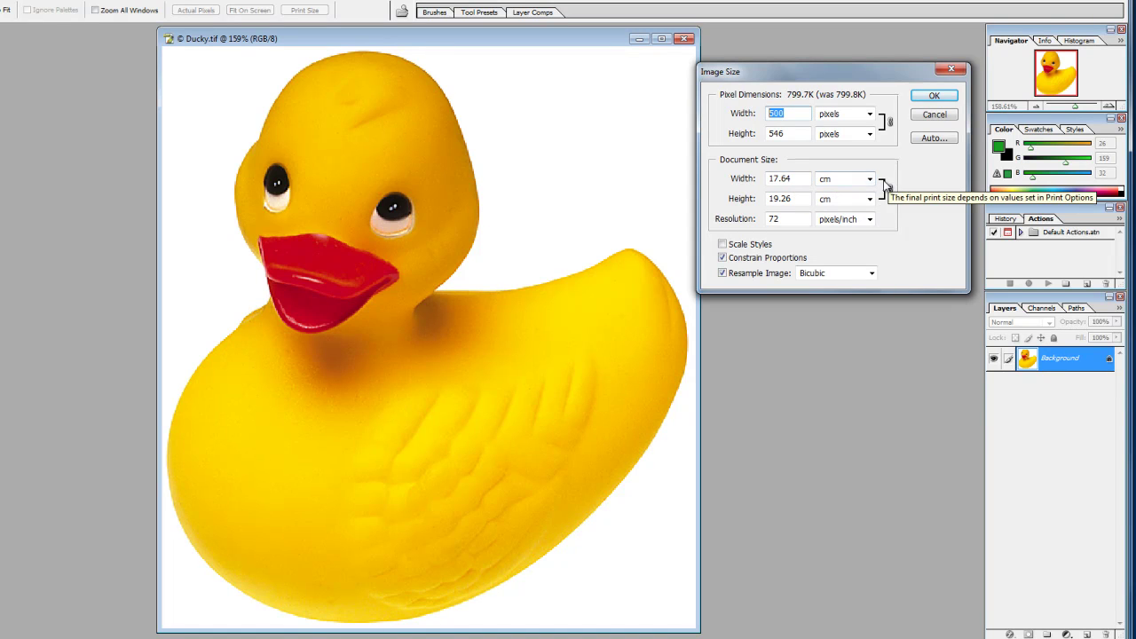
left_click_drag(842, 72, 856, 71)
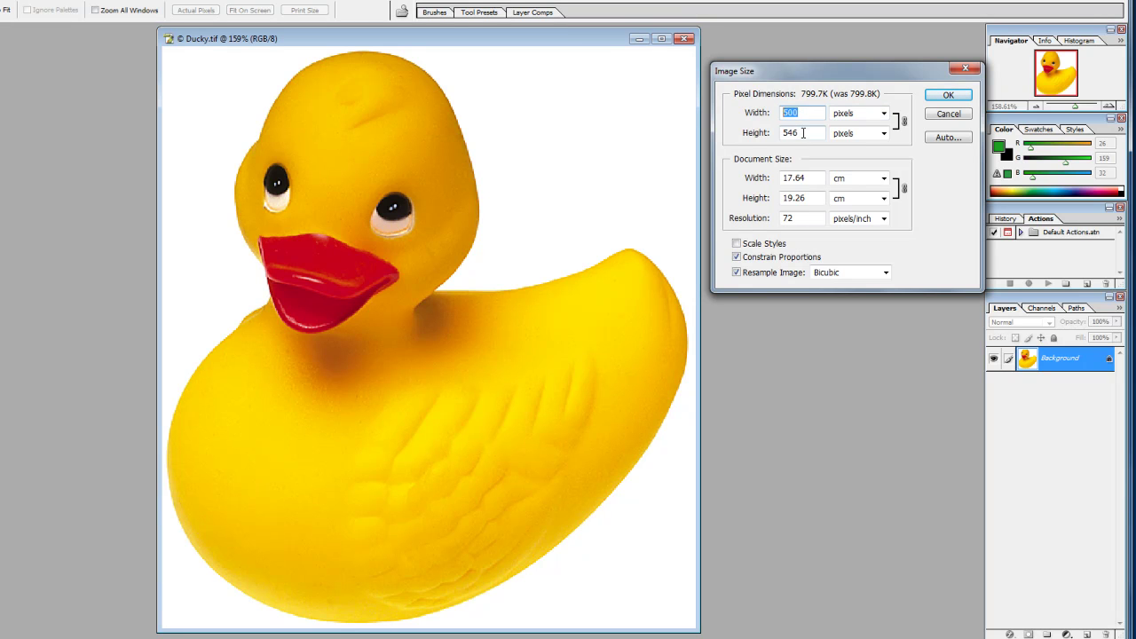
- Switch the pixel Width unit to percent (100) and back to pixels, then list print-width units
left_click(883, 114)
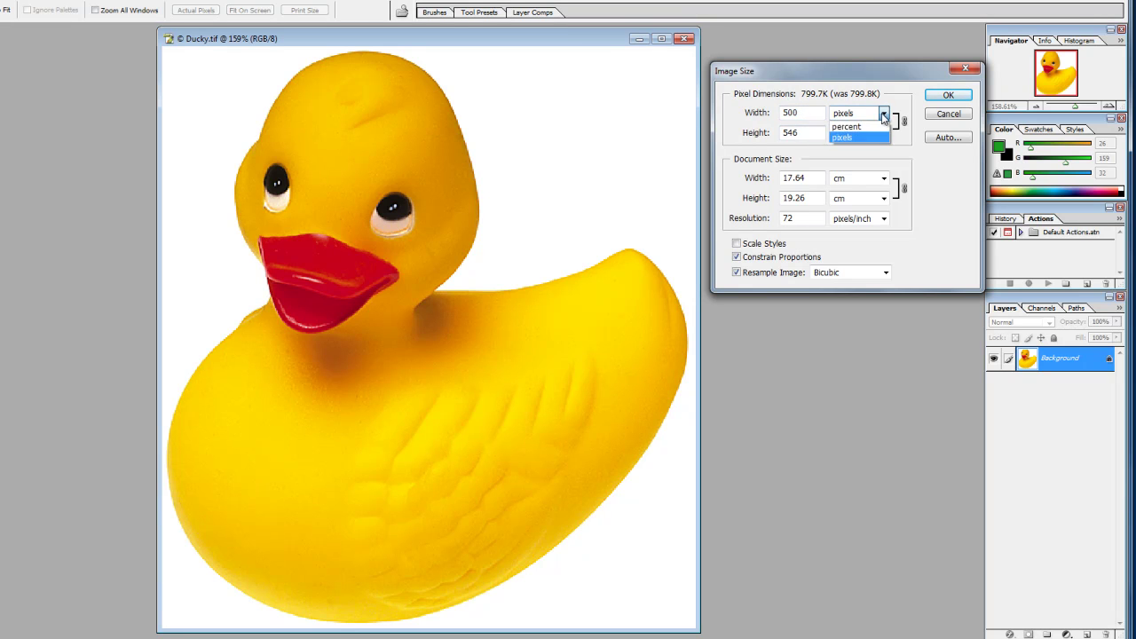
left_click(846, 126)
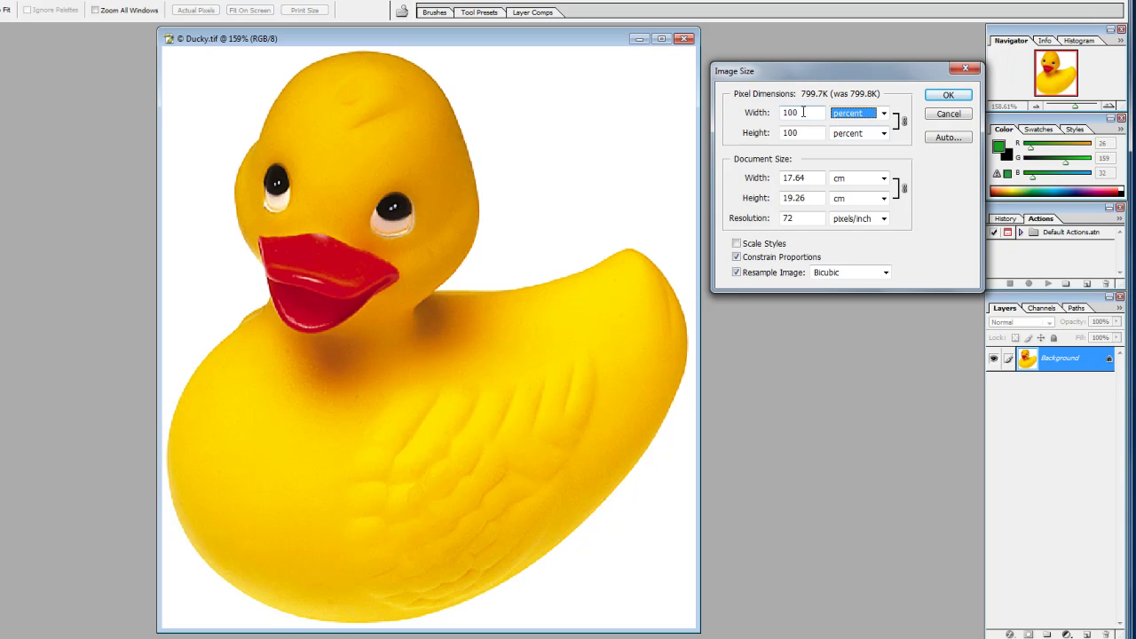
left_click_drag(809, 114, 785, 113)
left_click(883, 113)
left_click(868, 135)
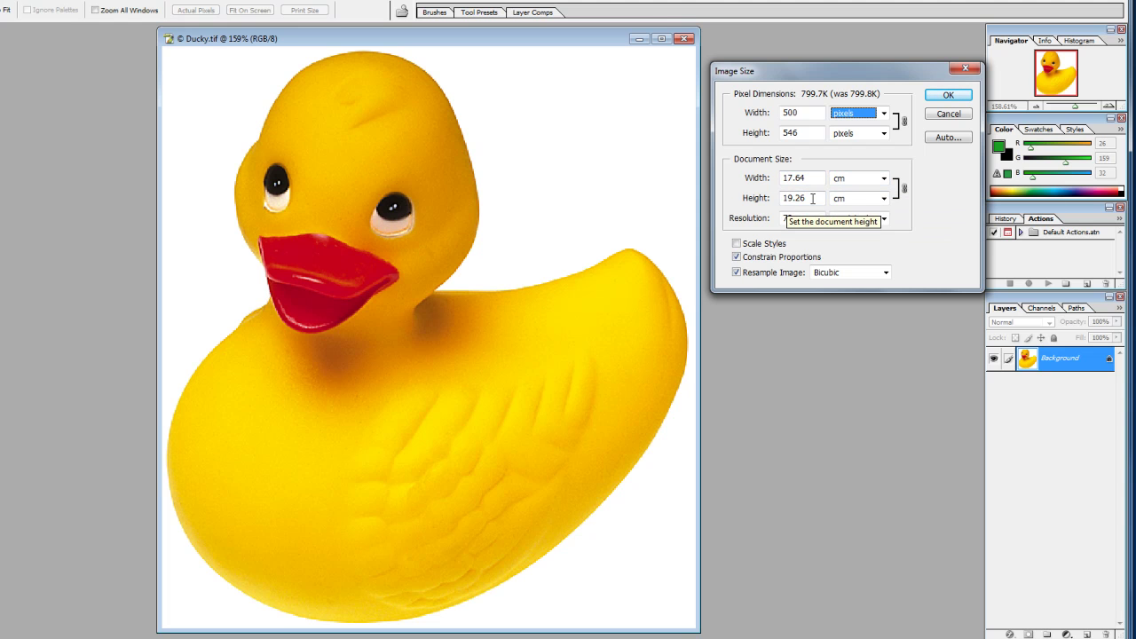
left_click(883, 178)
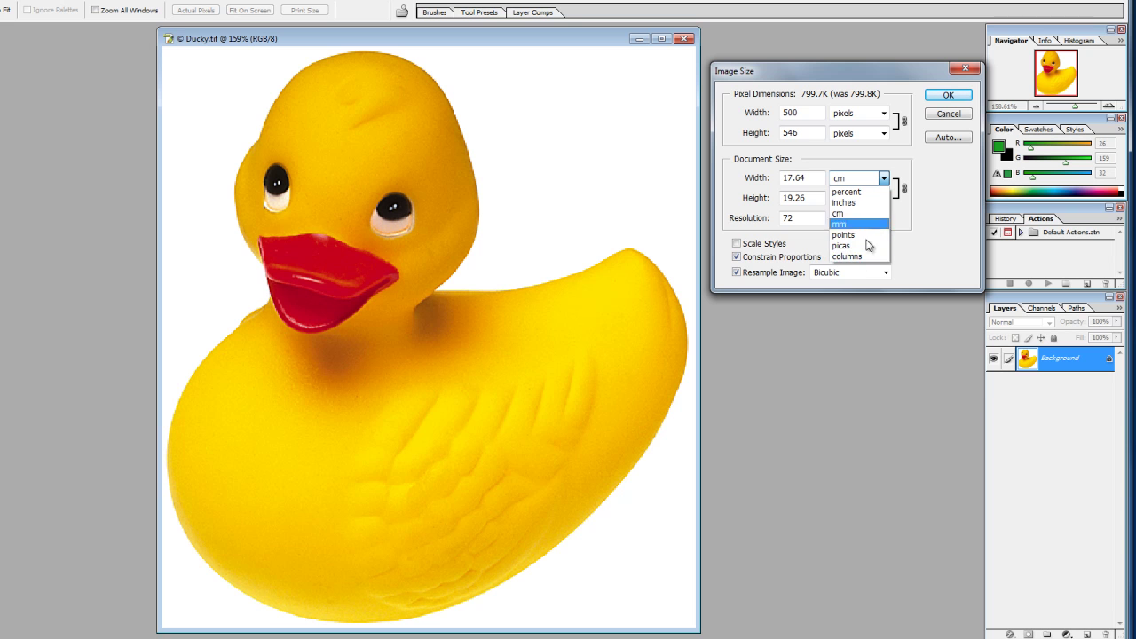
- Keep centimetres for print width, leave Resolution at 72, and enable Scale Styles
left_click(899, 175)
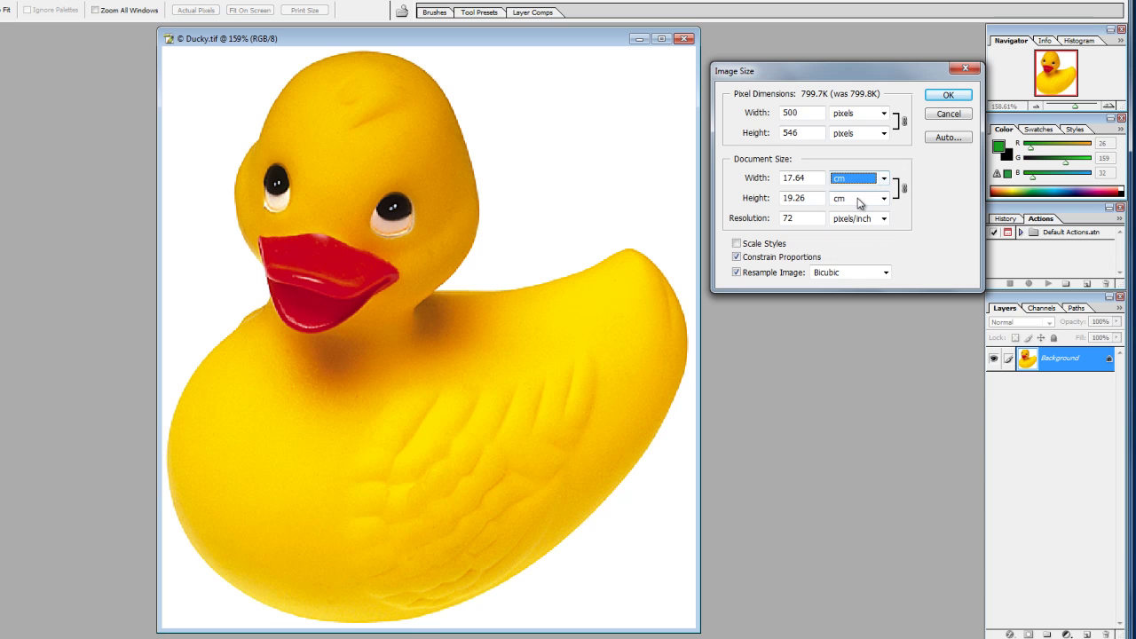
double_click(800, 219)
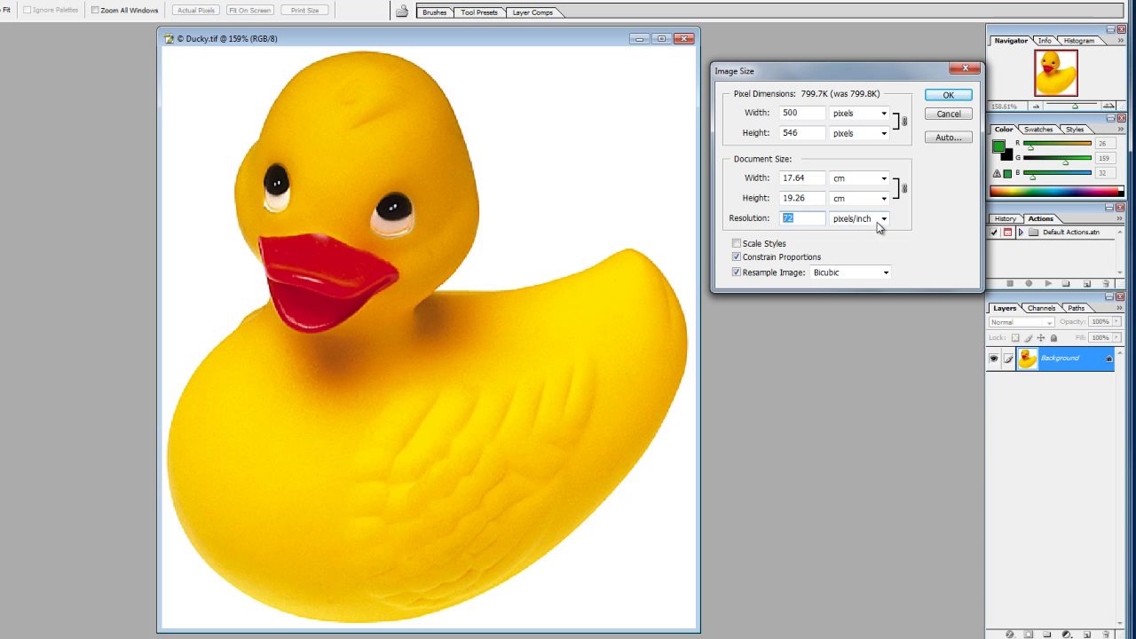
left_click(810, 218)
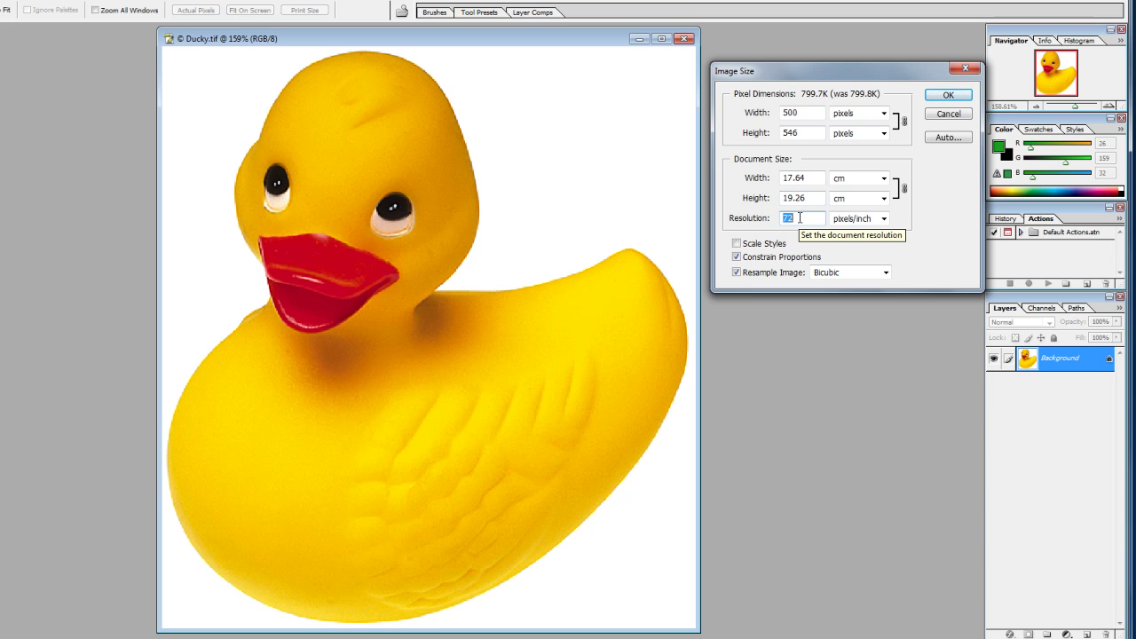
left_click(736, 245)
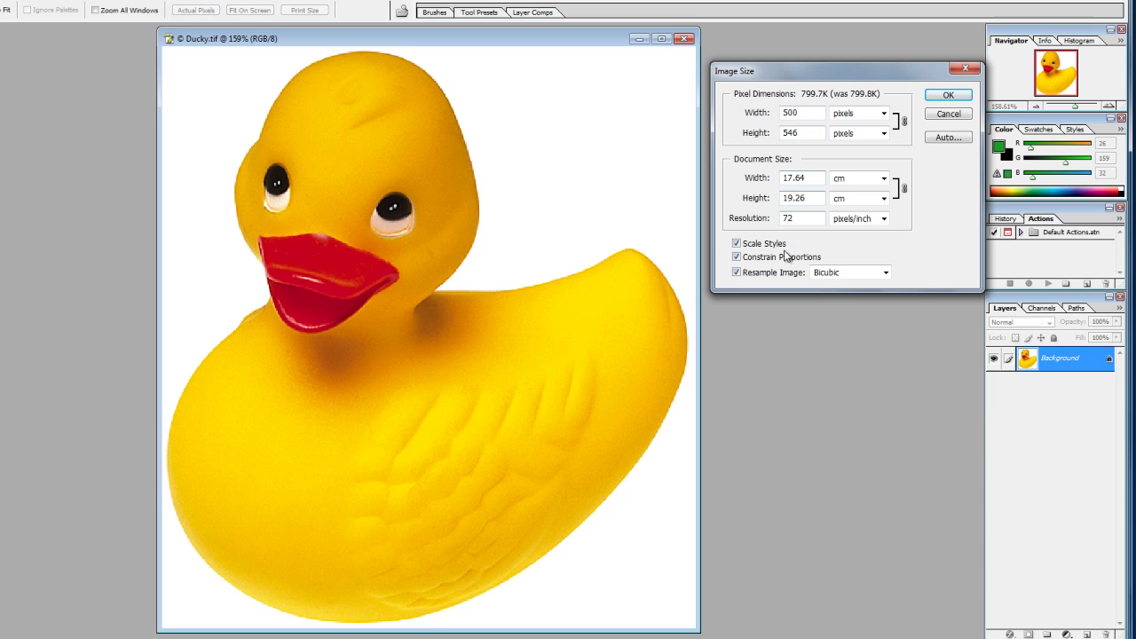
- Toggle Constrain Proportions off and on repeatedly, leaving it on
left_click(735, 258)
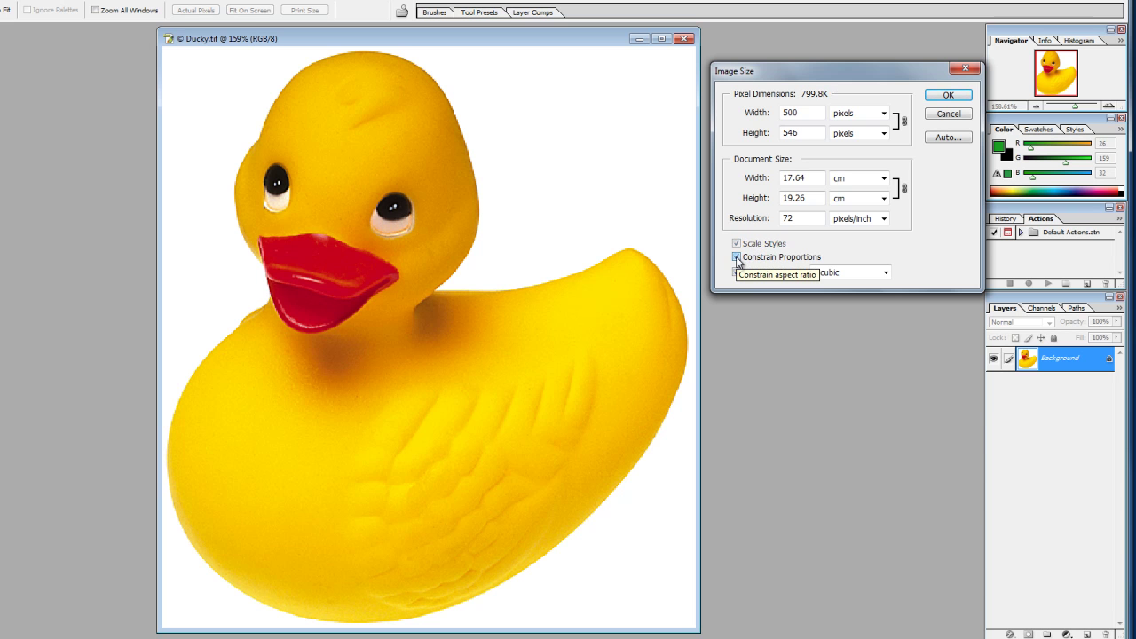
left_click(735, 258)
left_click(735, 258)
left_click(735, 257)
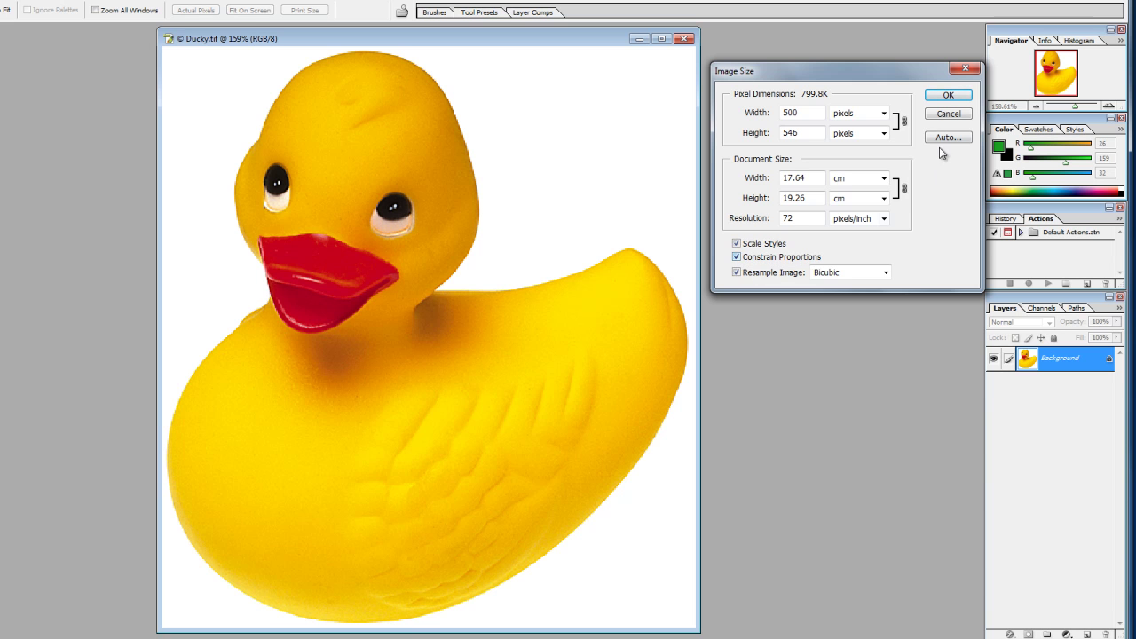
left_click(736, 257)
left_click(736, 256)
- Toggle Resample Image off and back on and show the resampling methods list
left_click(736, 272)
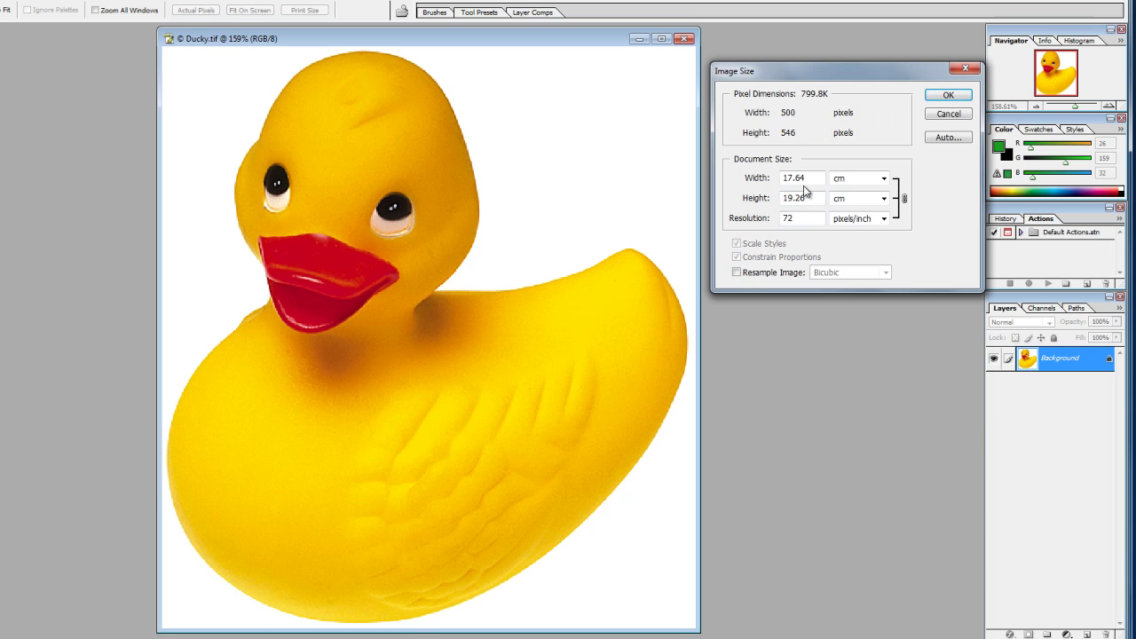
left_click(737, 273)
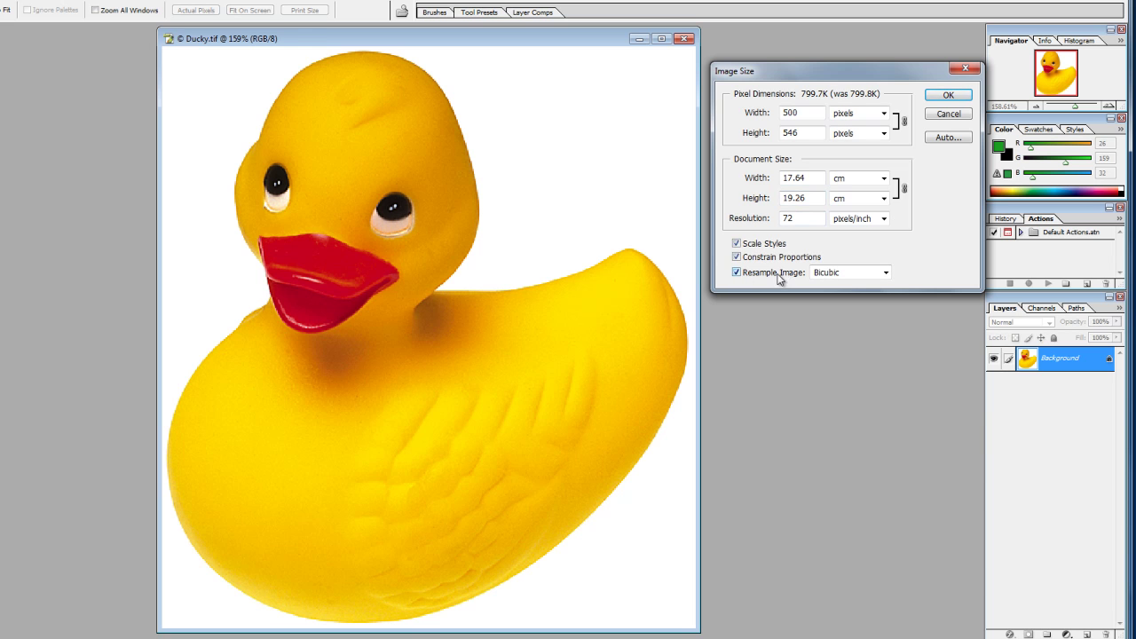
left_click(885, 274)
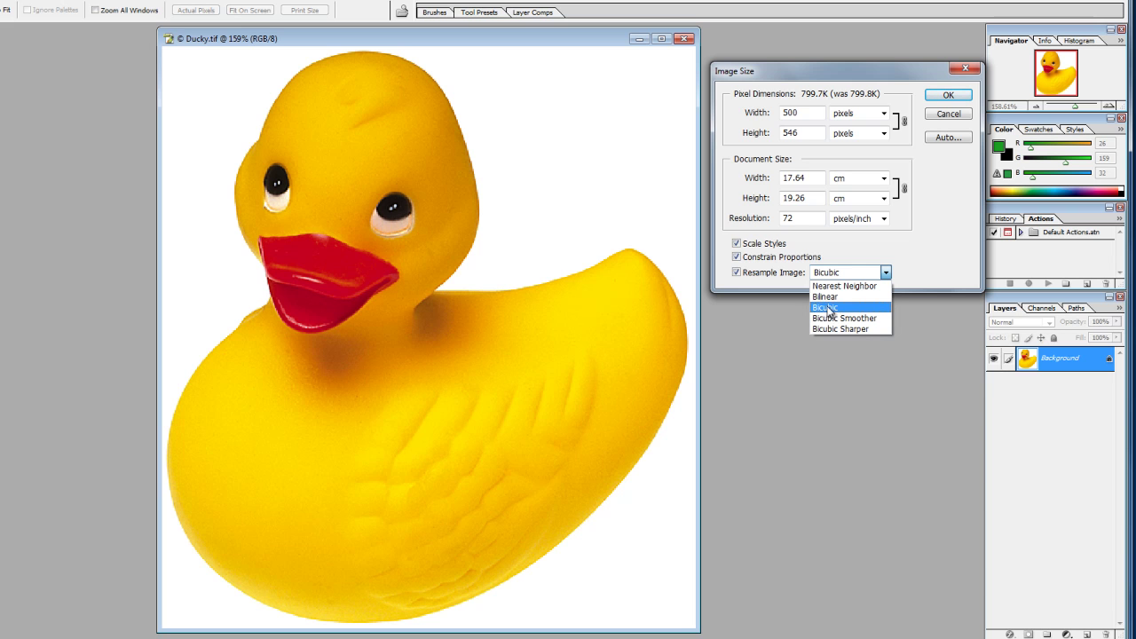
- Close the resampling list twice keeping Bicubic, and shift the Image Size dialog left
left_click(863, 251)
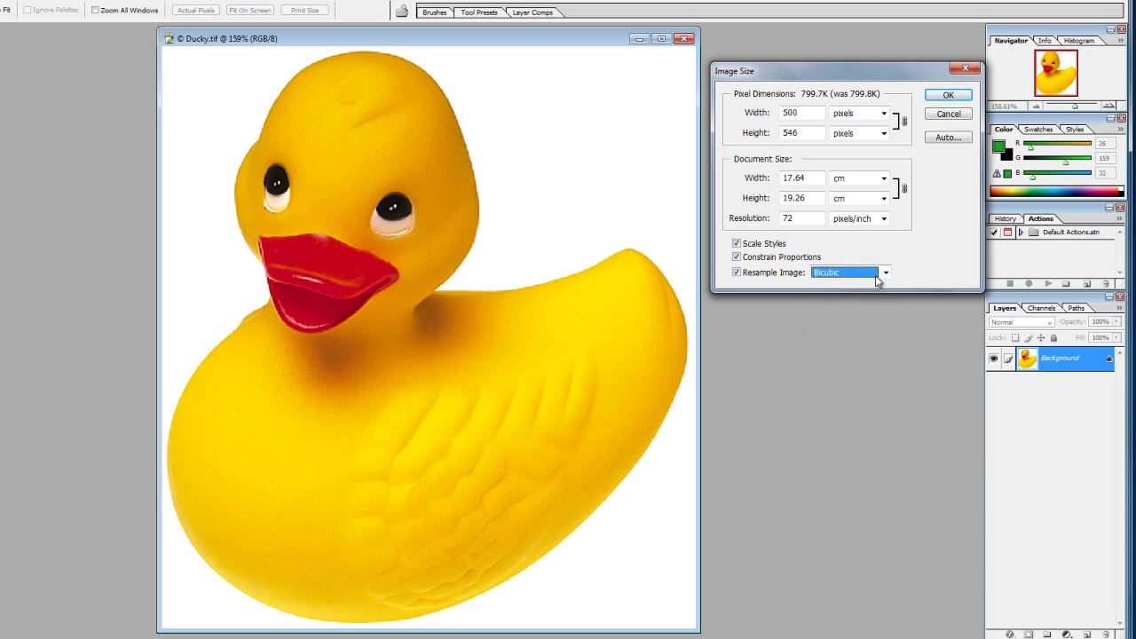
left_click(885, 272)
left_click(873, 249)
left_click_drag(838, 68, 760, 92)
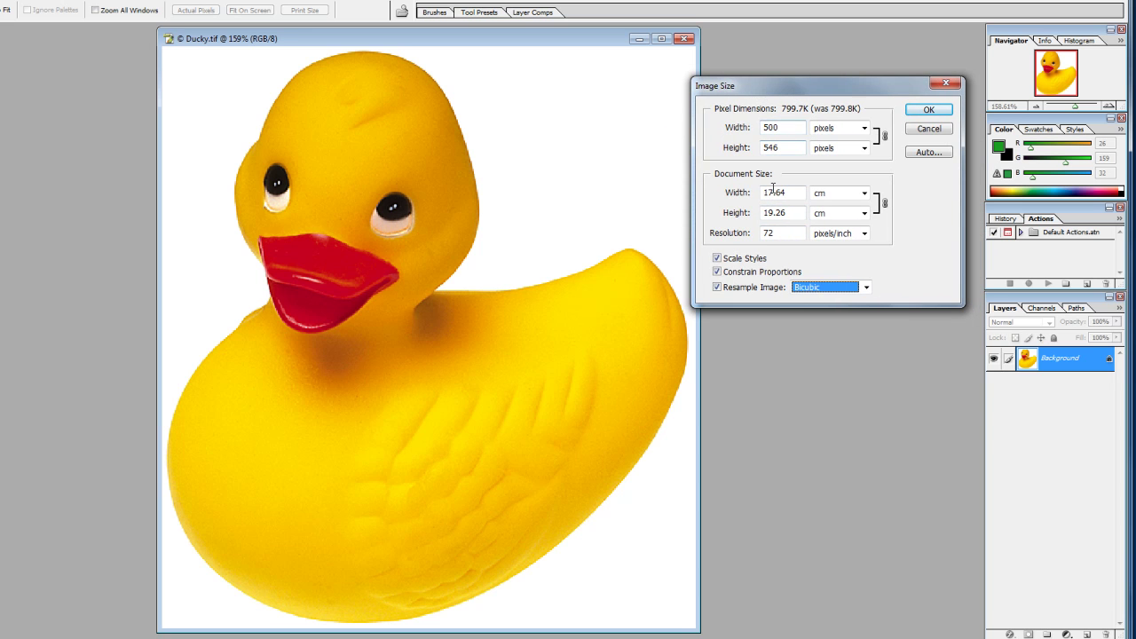
- Set Resolution to 300 ppi, resampling Ducky.tif to 2083 × 2275 pixels at 17.64 × 19.26 cm
double_click(780, 234)
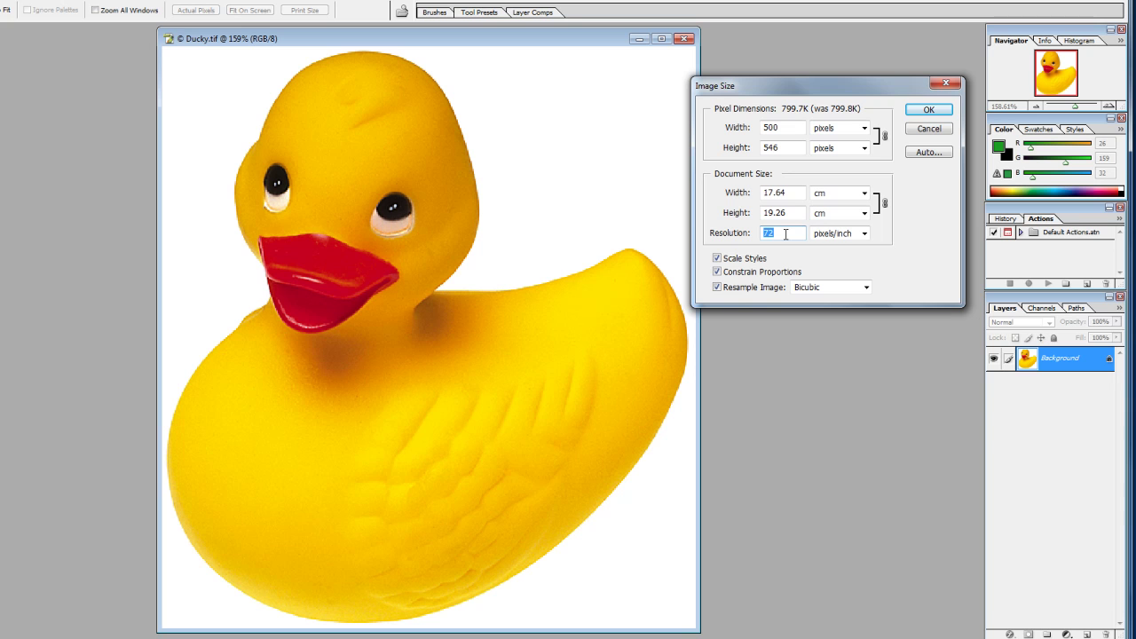
type("3")
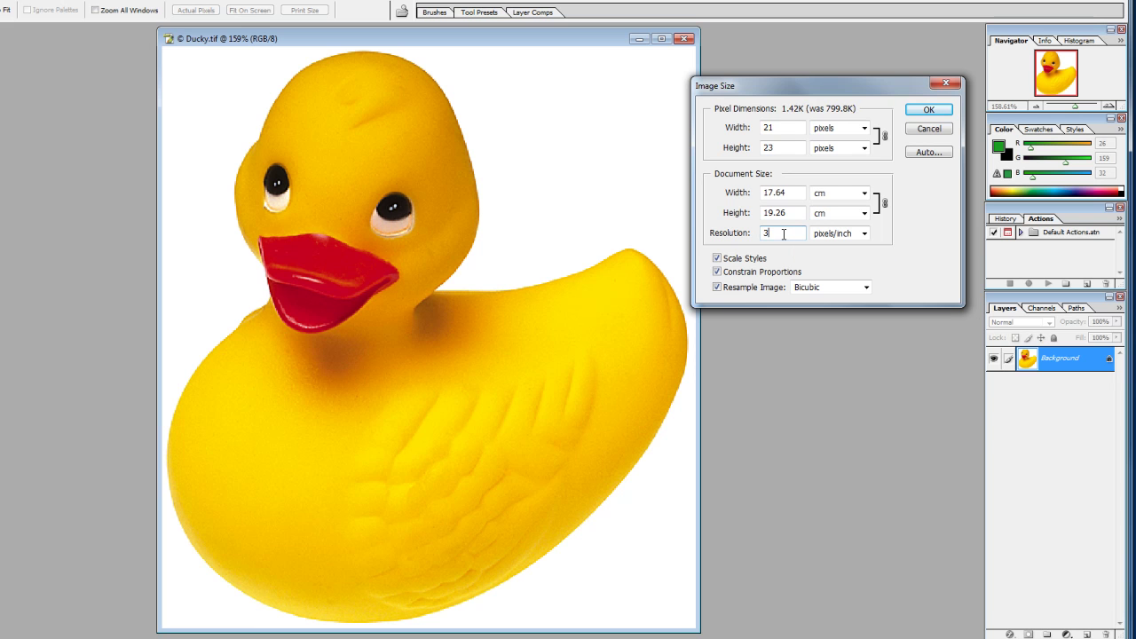
type("00")
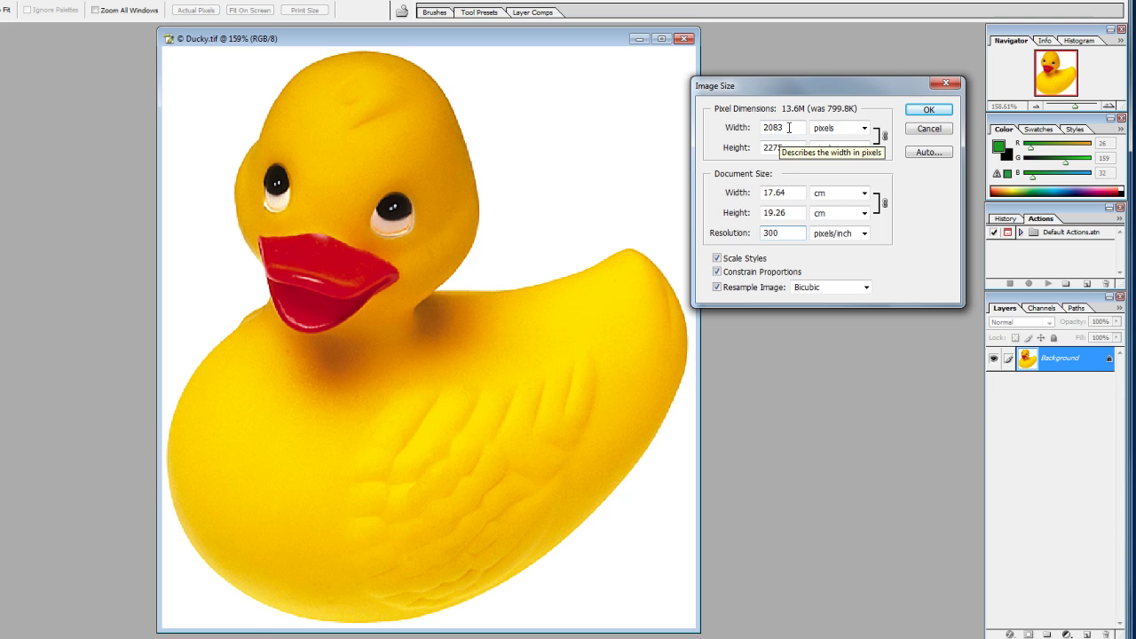
left_click_drag(786, 89, 772, 83)
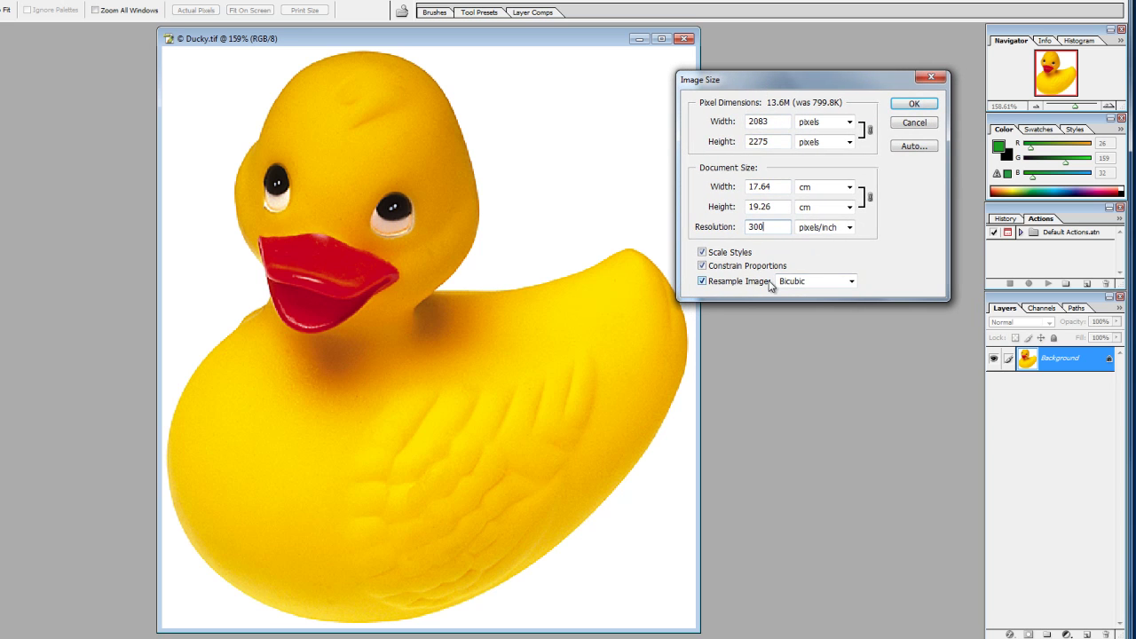
- Keep Bicubic resampling, set Resolution back to 72 ppi, then turn off Resample Image
left_click(851, 282)
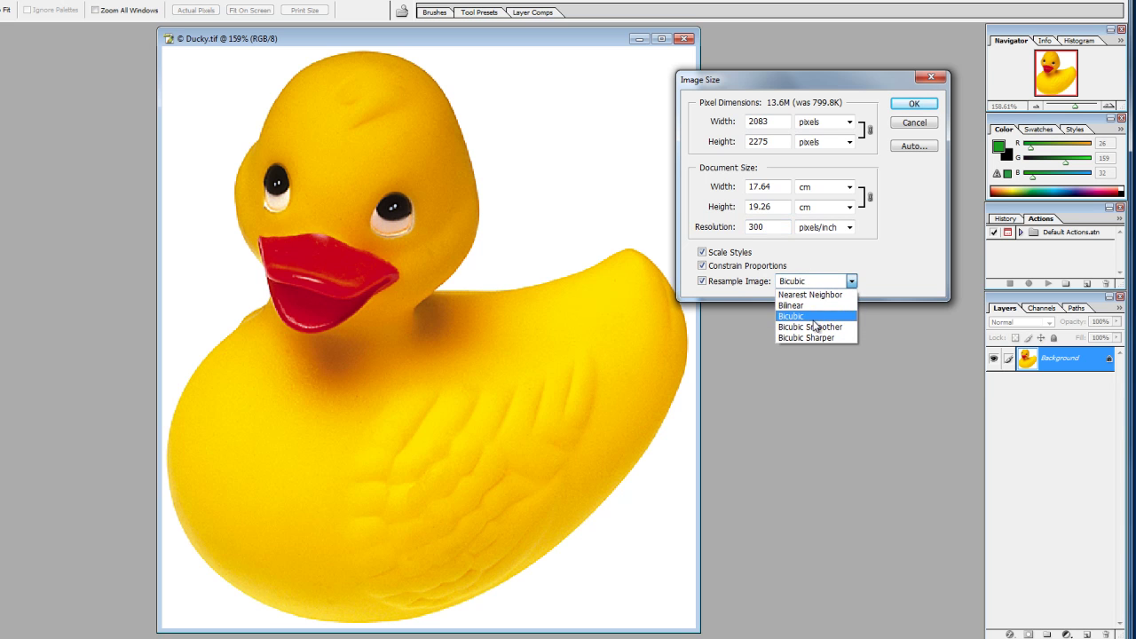
left_click(856, 262)
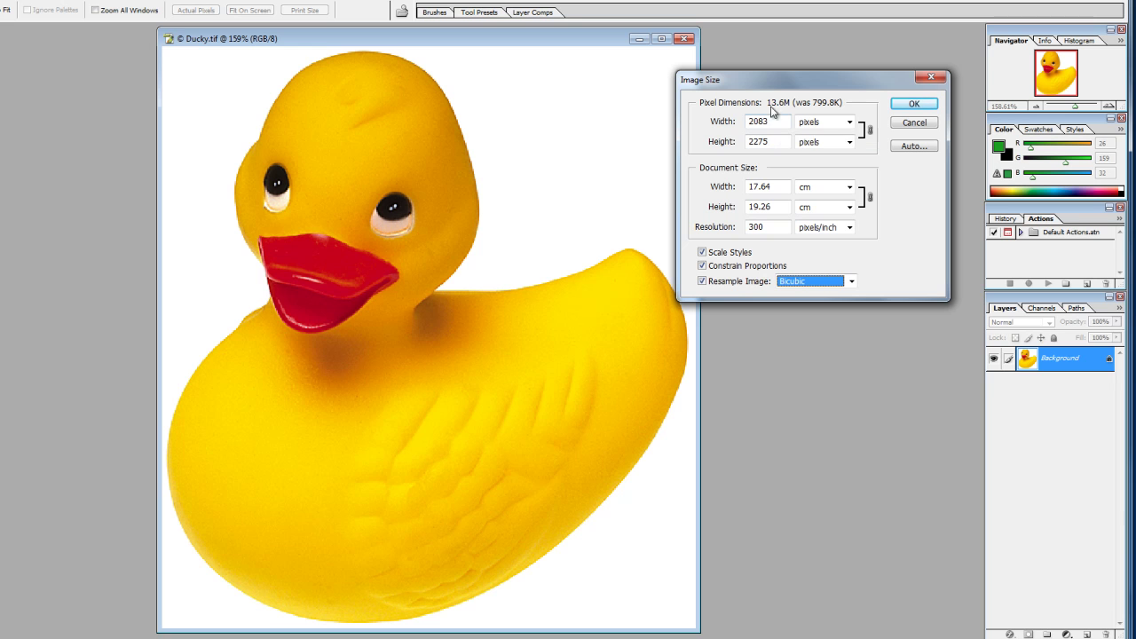
left_click_drag(766, 82, 778, 84)
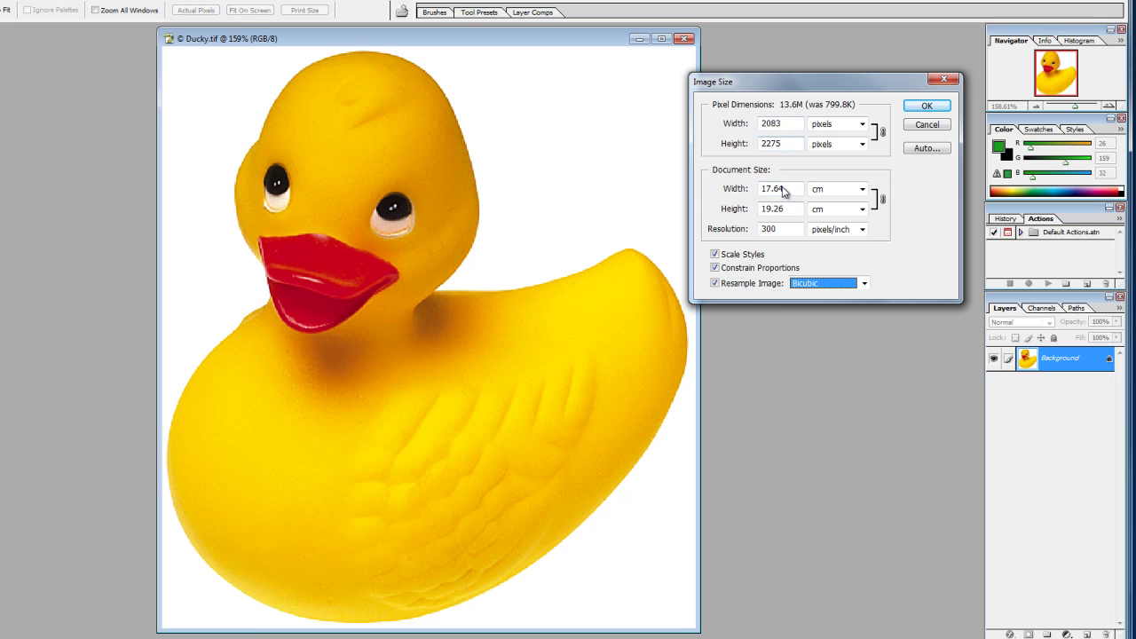
double_click(768, 229)
type("72")
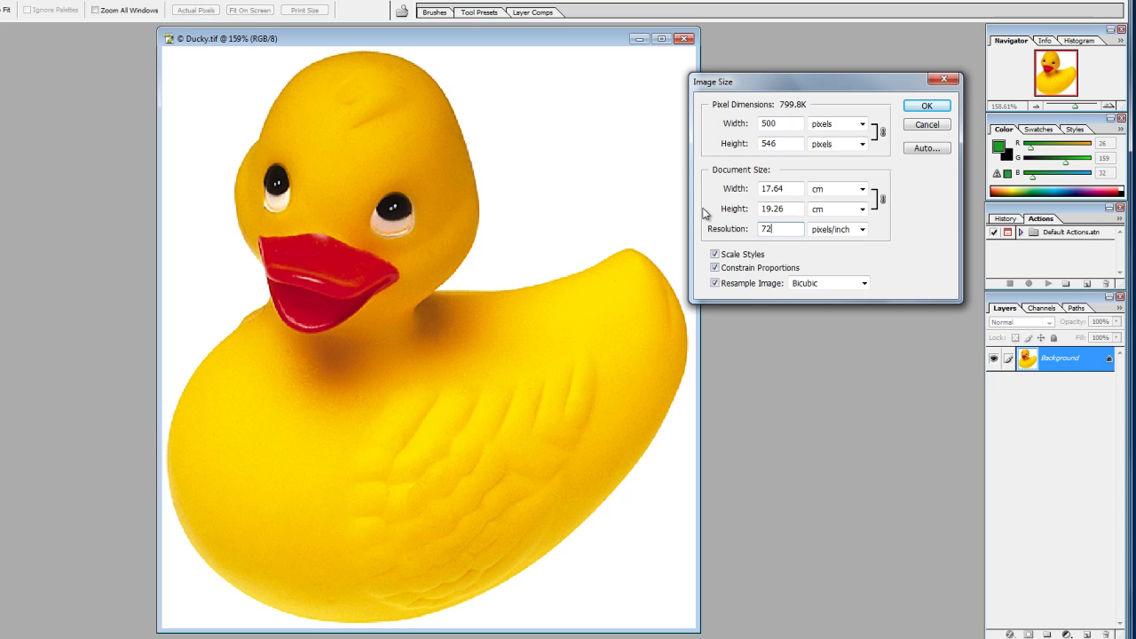
left_click(715, 283)
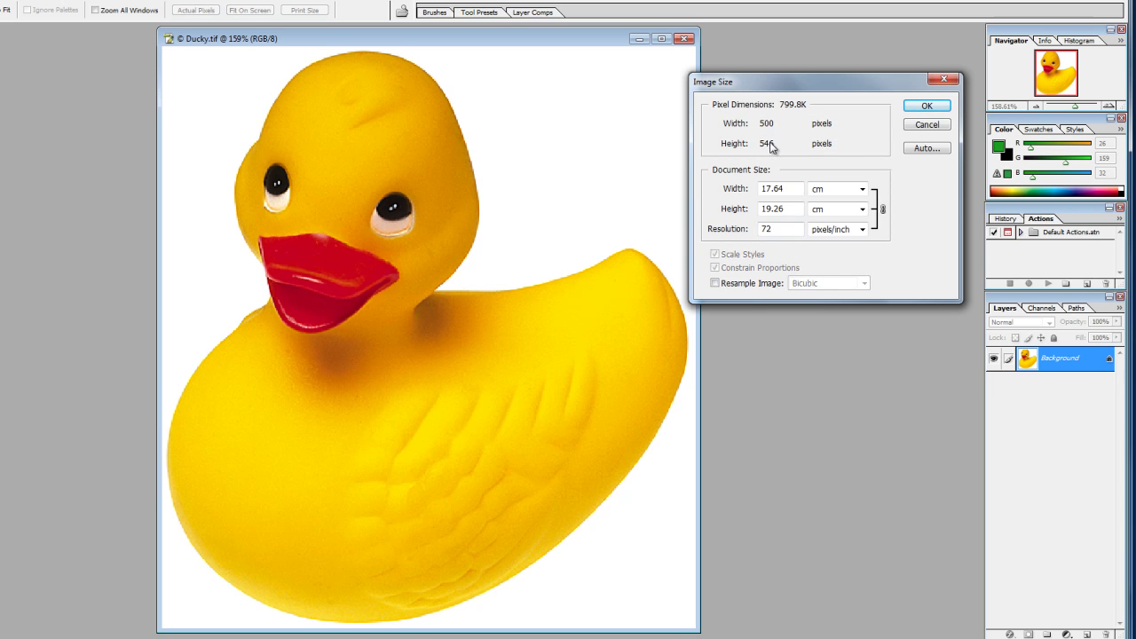
- Without resampling, change Resolution to 300 then 200 ppi, giving a 6.35 × 6.93 cm print size
double_click(782, 229)
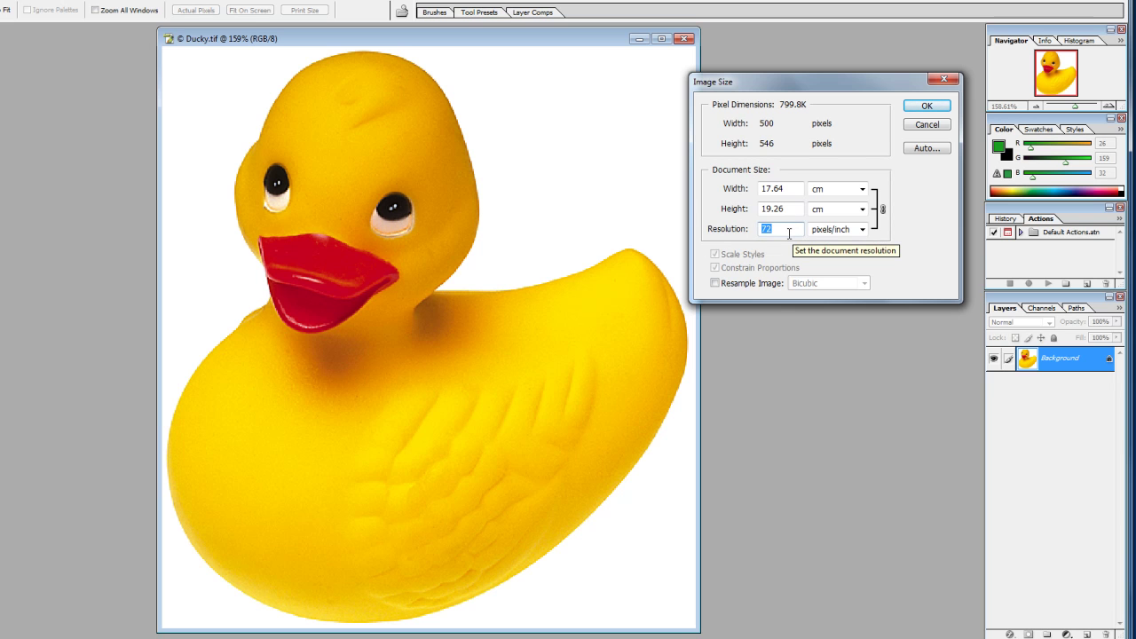
type("300")
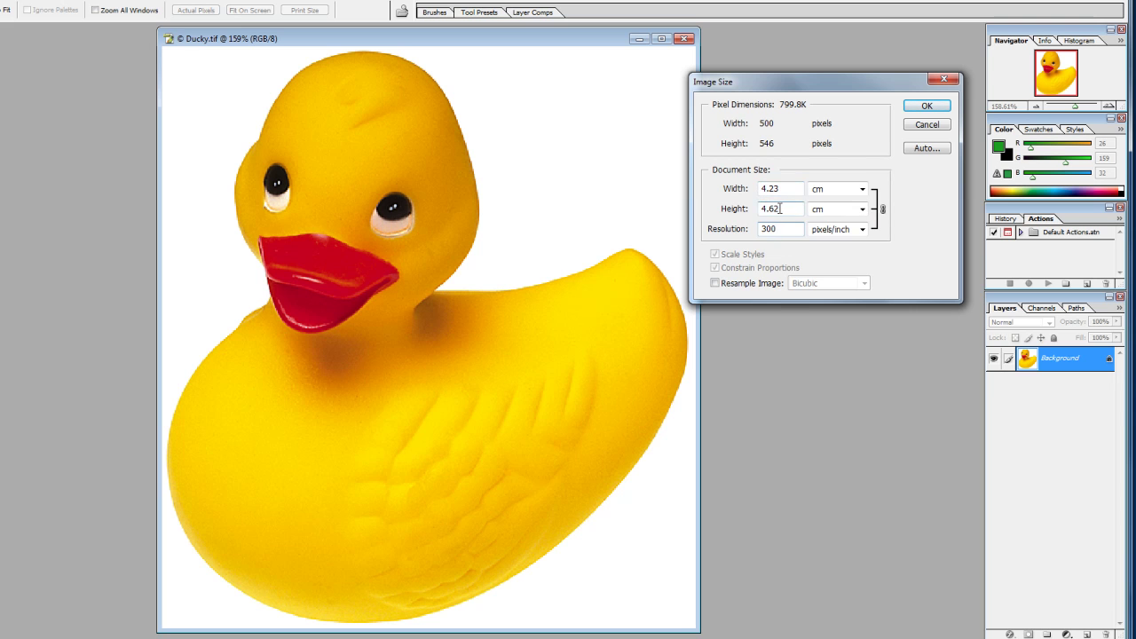
left_click_drag(782, 228, 753, 232)
type("200")
left_click(783, 209)
left_click(783, 188)
left_click_drag(761, 83, 740, 74)
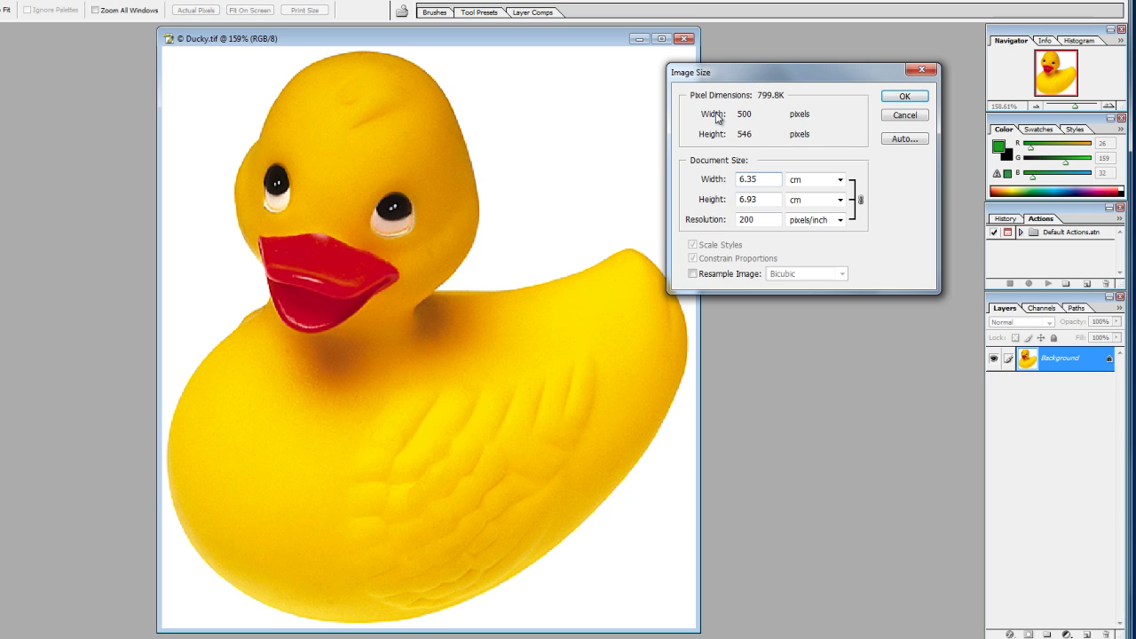
left_click_drag(749, 70, 797, 86)
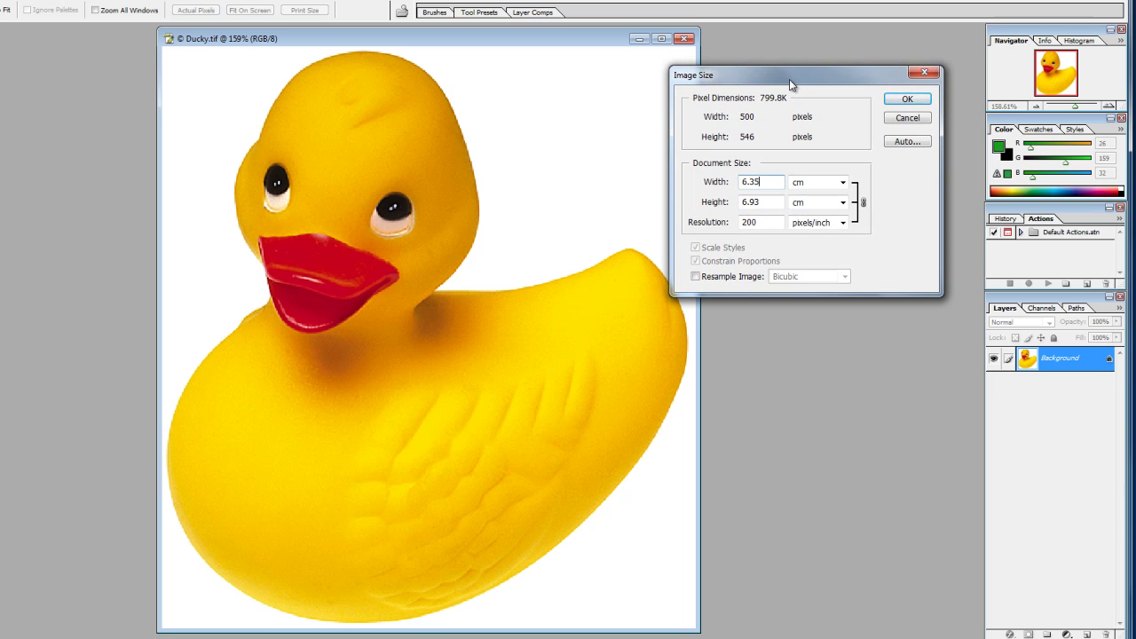
left_click_drag(793, 85, 780, 73)
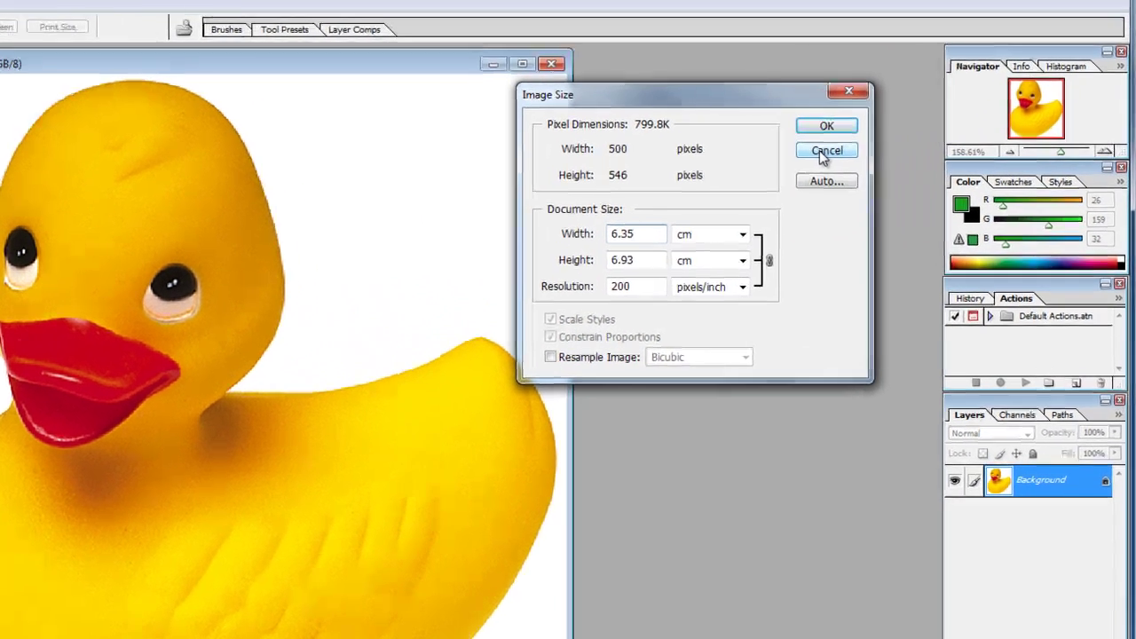
- Cancel Image Size, start a new 800 × 600 px, 72 ppi document, and bring up the Start menu
left_click(893, 106)
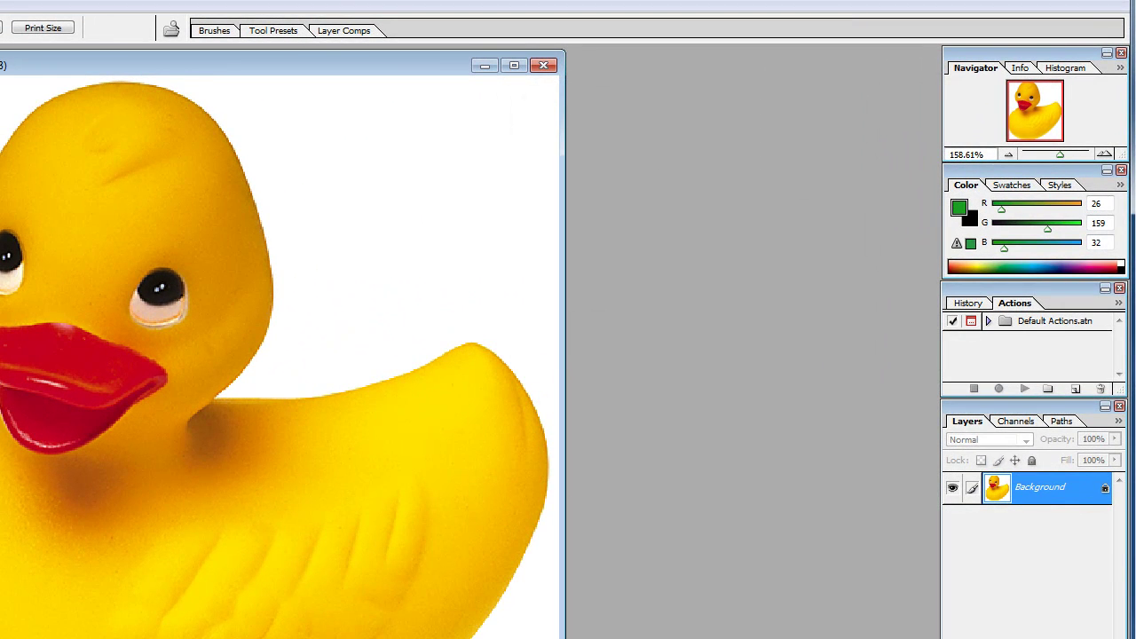
key("ctrl+n")
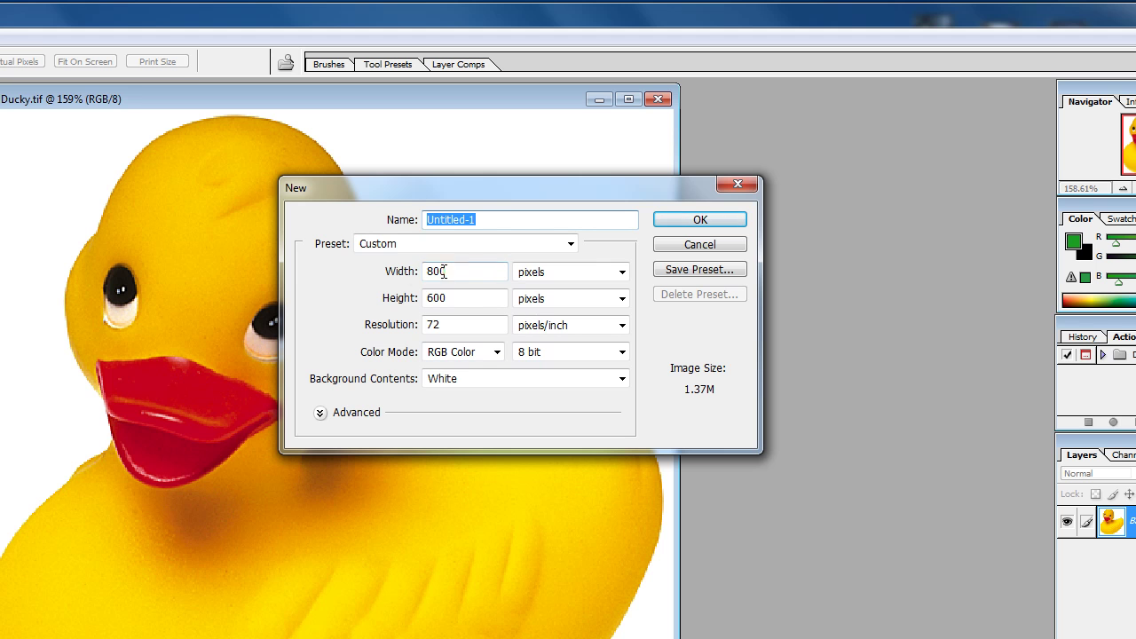
left_click_drag(474, 191, 521, 183)
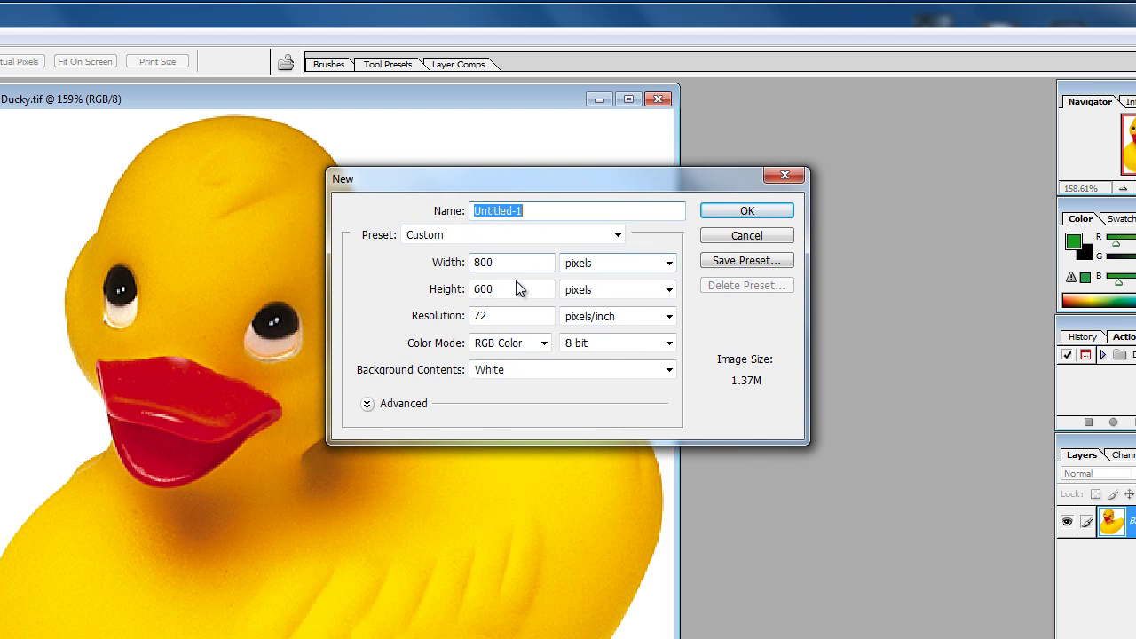
left_click(503, 317)
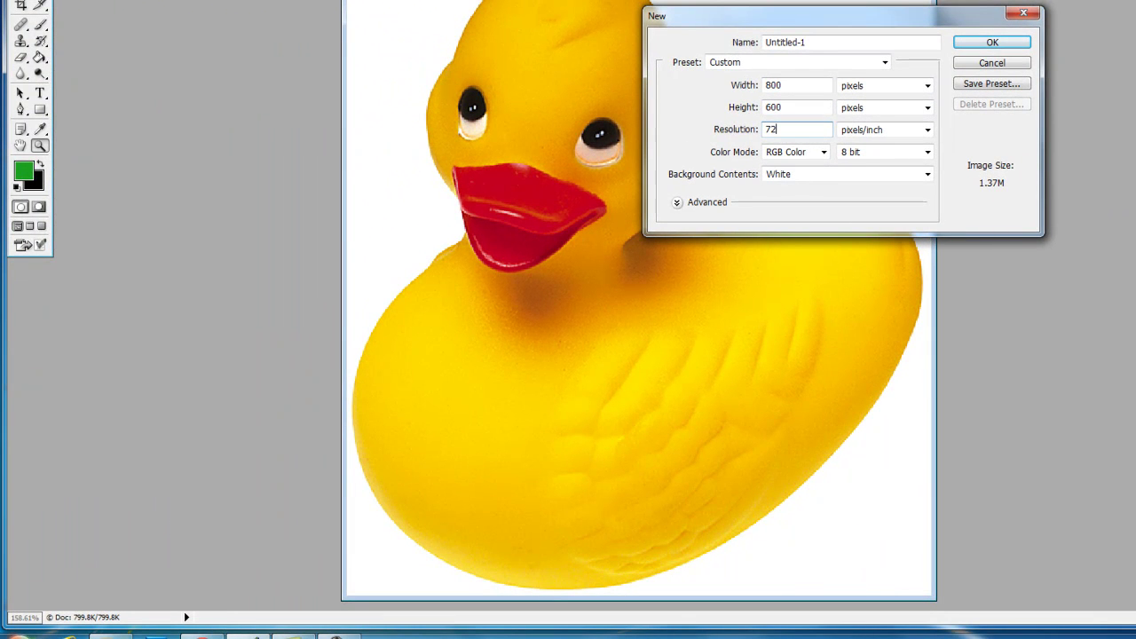
left_click(22, 630)
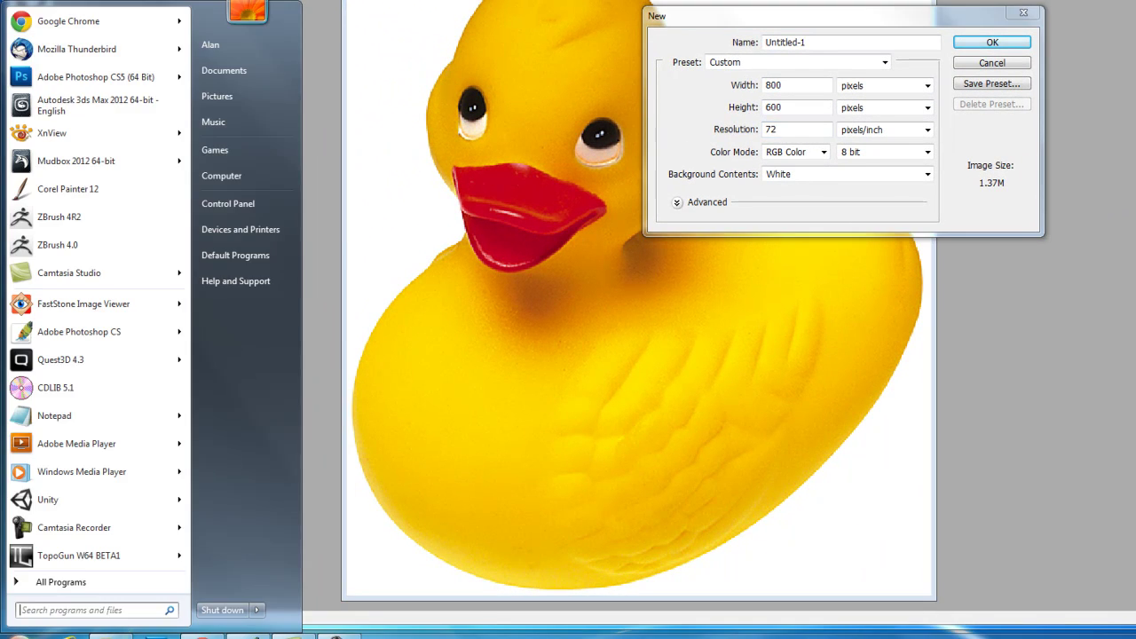
- Launch Calculator from All Programs > Accessories and place it left of the New dialog
left_click(52, 582)
scroll(189, 243, "down", 2)
scroll(189, 244, "down", 3)
left_click(71, 184)
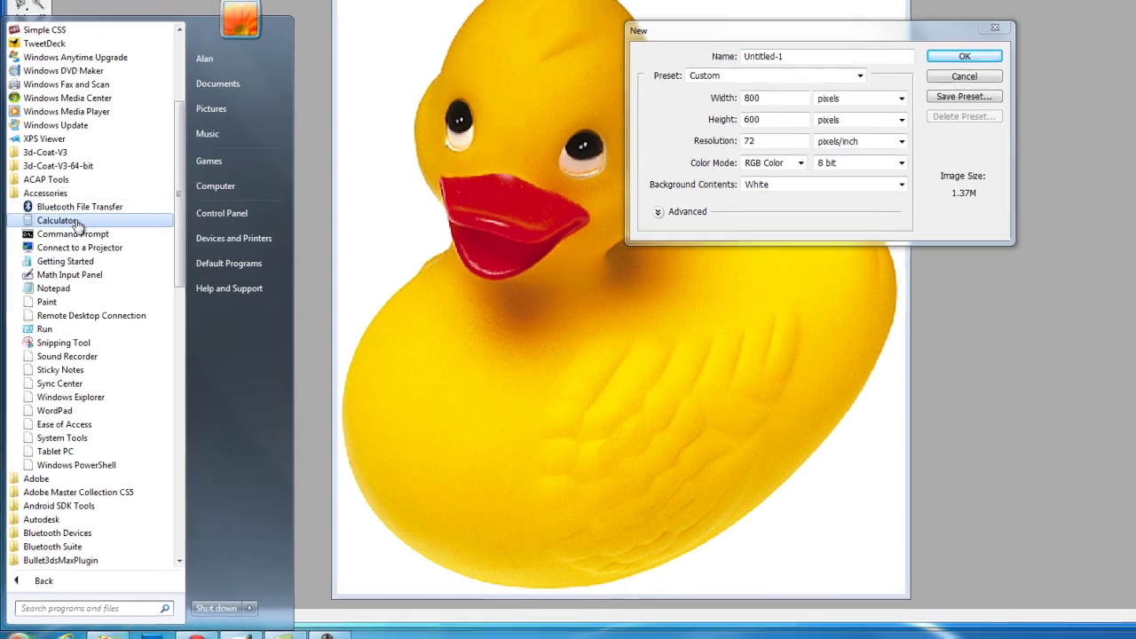
left_click(59, 220)
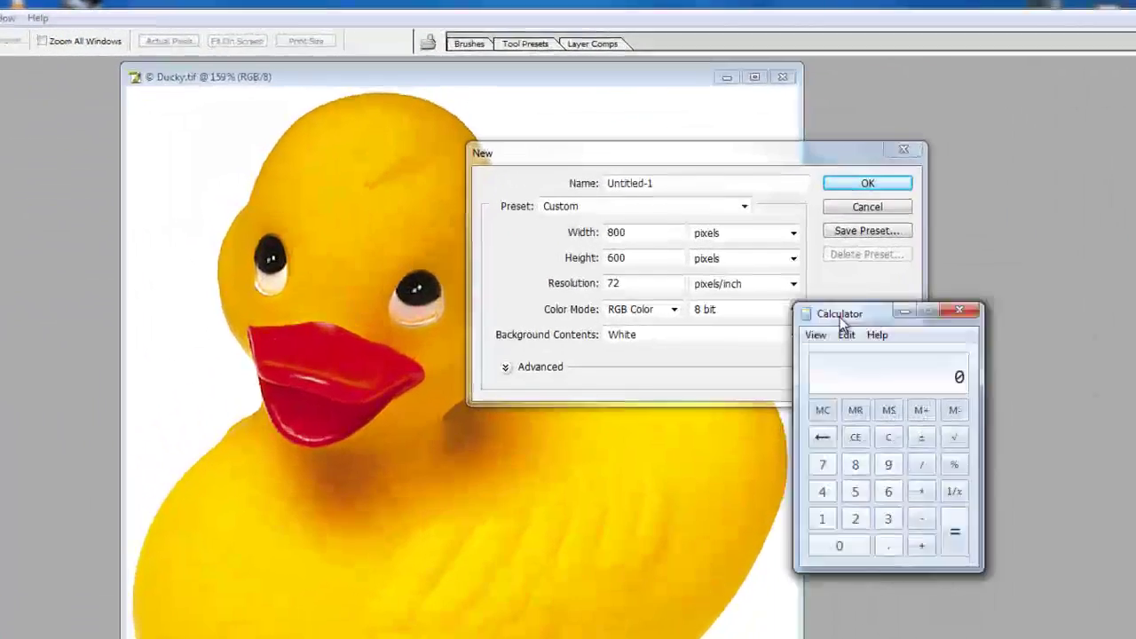
left_click_drag(869, 266, 307, 165)
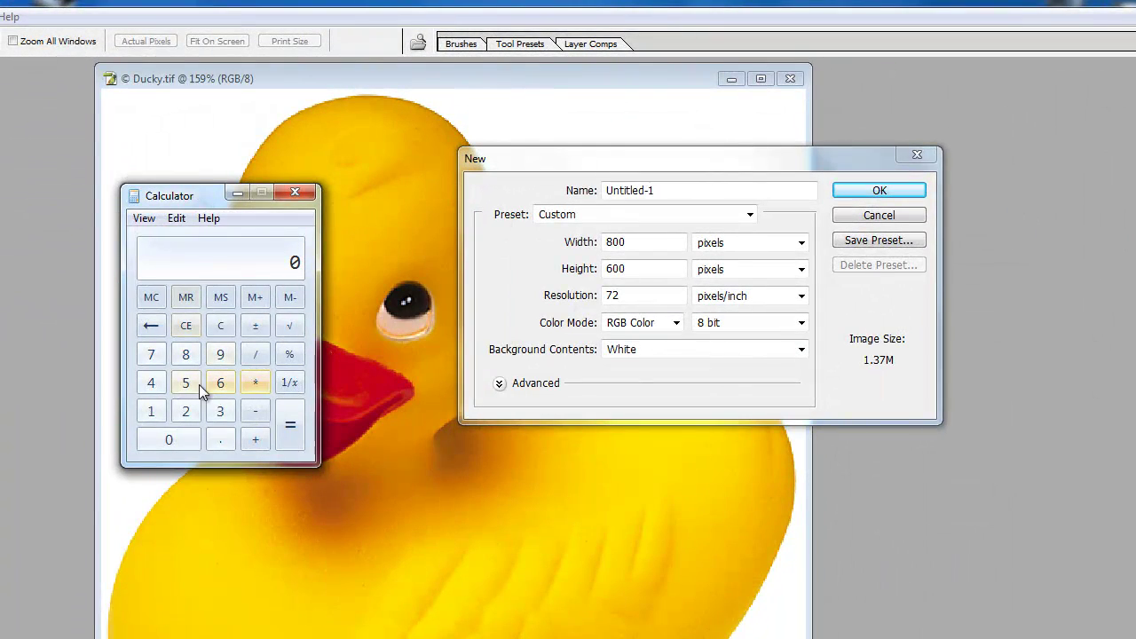
- Compute 800 × 600 = 480000 in Calculator, then clear the display to 0
left_click(185, 354)
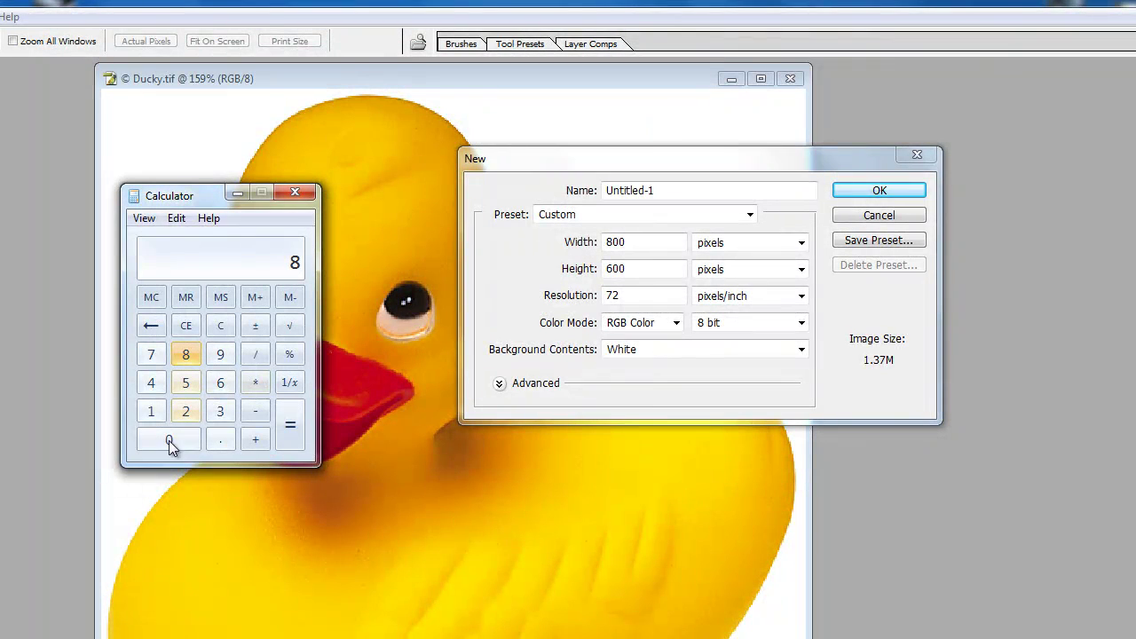
double_click(168, 439)
left_click(254, 383)
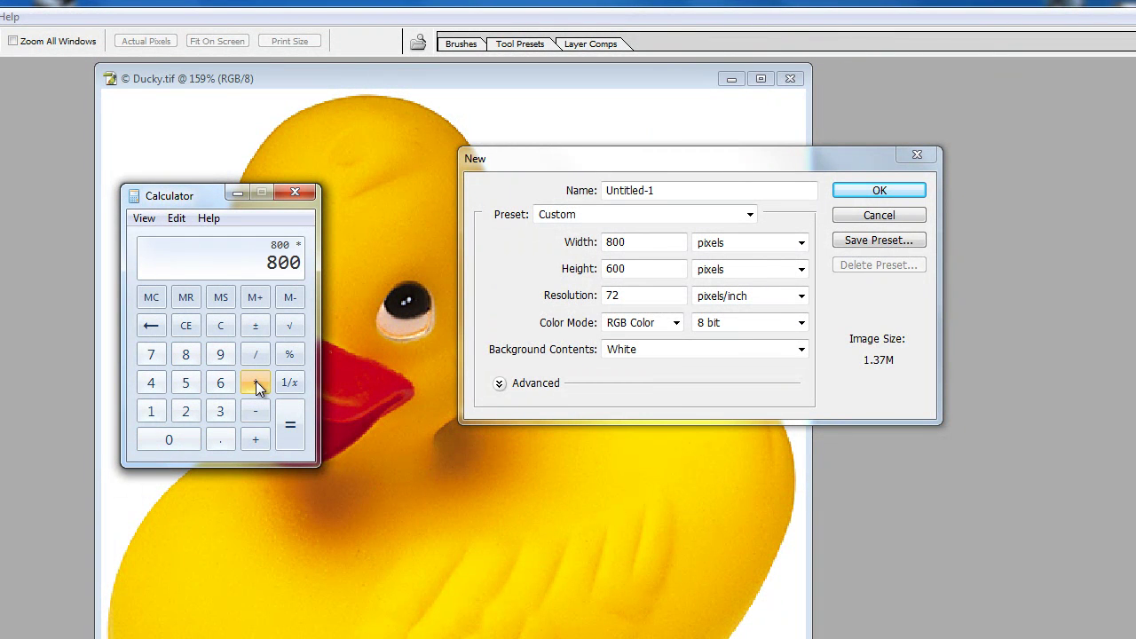
left_click(220, 382)
double_click(168, 440)
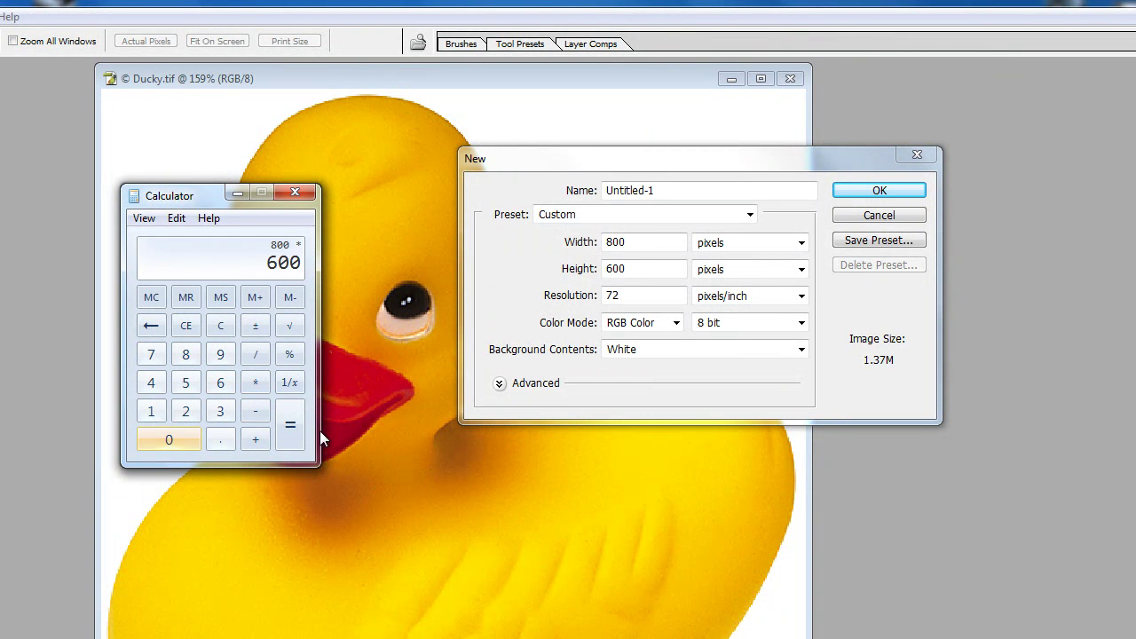
left_click(291, 431)
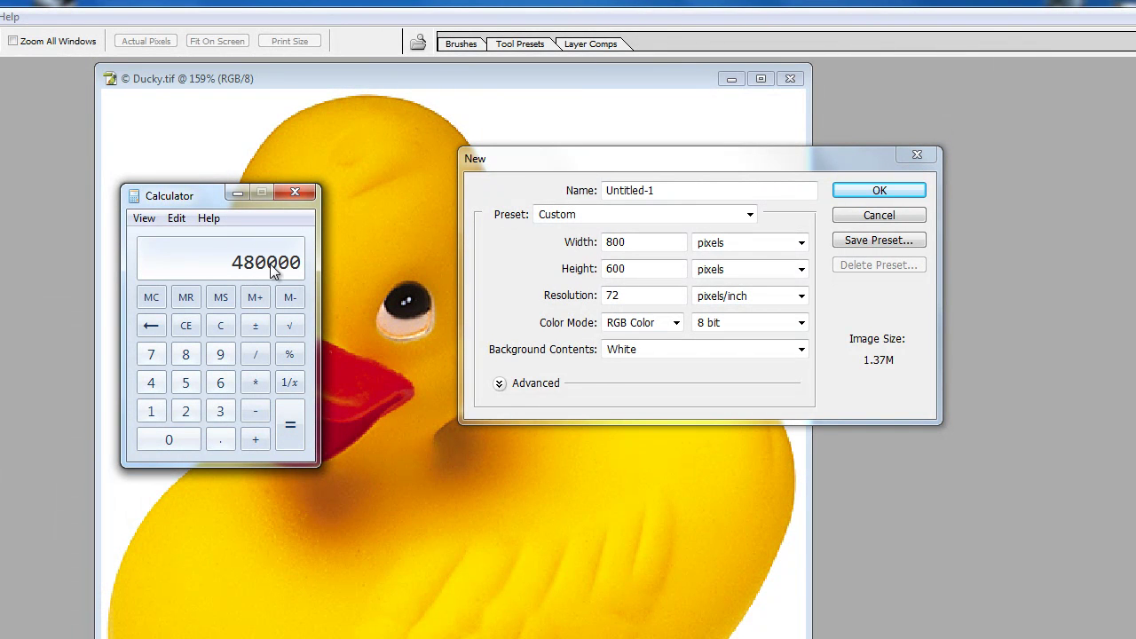
left_click_drag(205, 195, 191, 235)
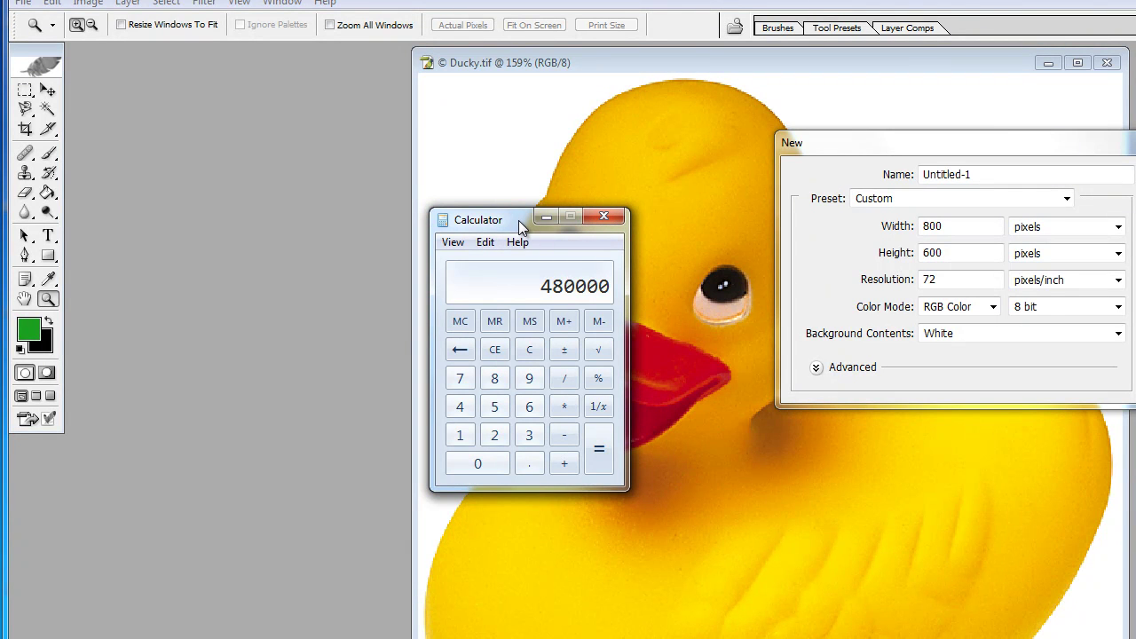
left_click_drag(519, 222, 544, 176)
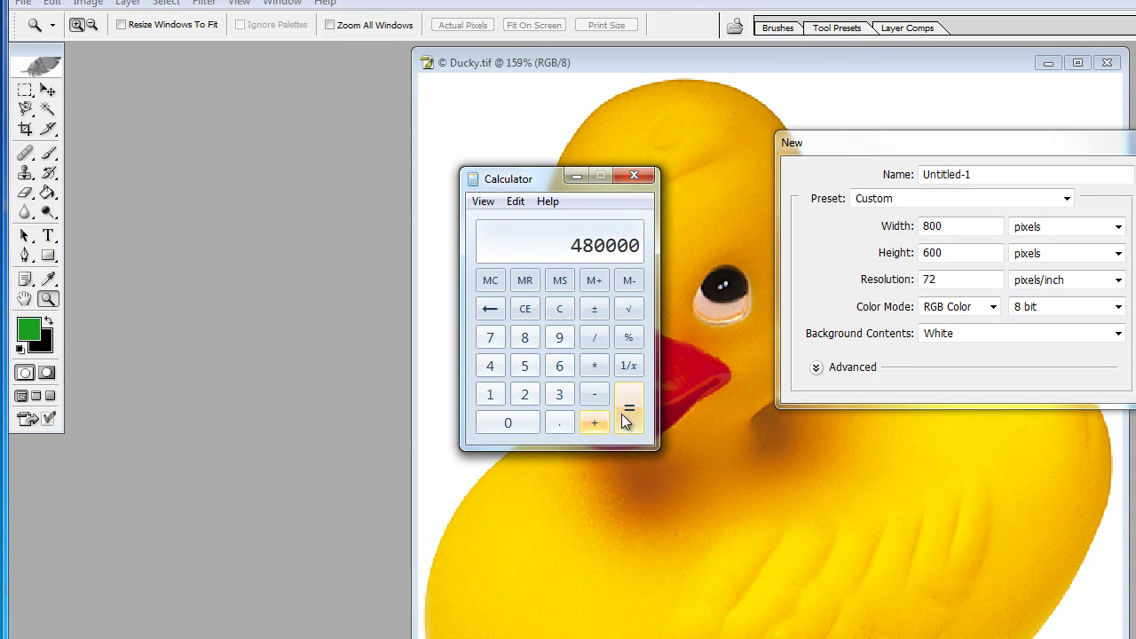
left_click(565, 309)
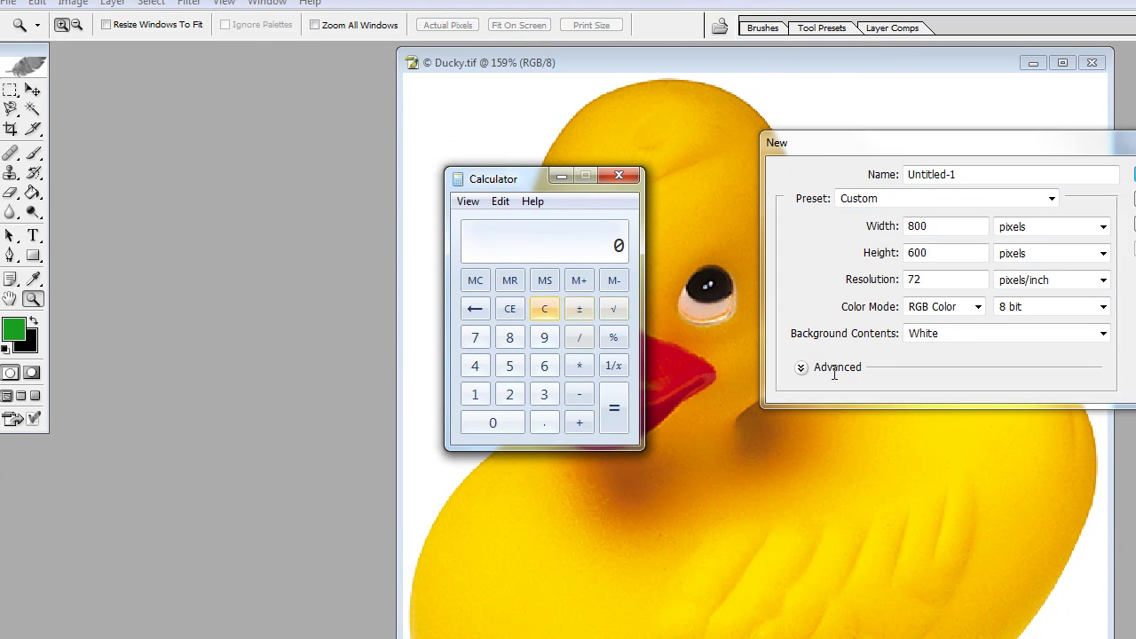
- Create a new blank document from the A4 preset
left_click(761, 213)
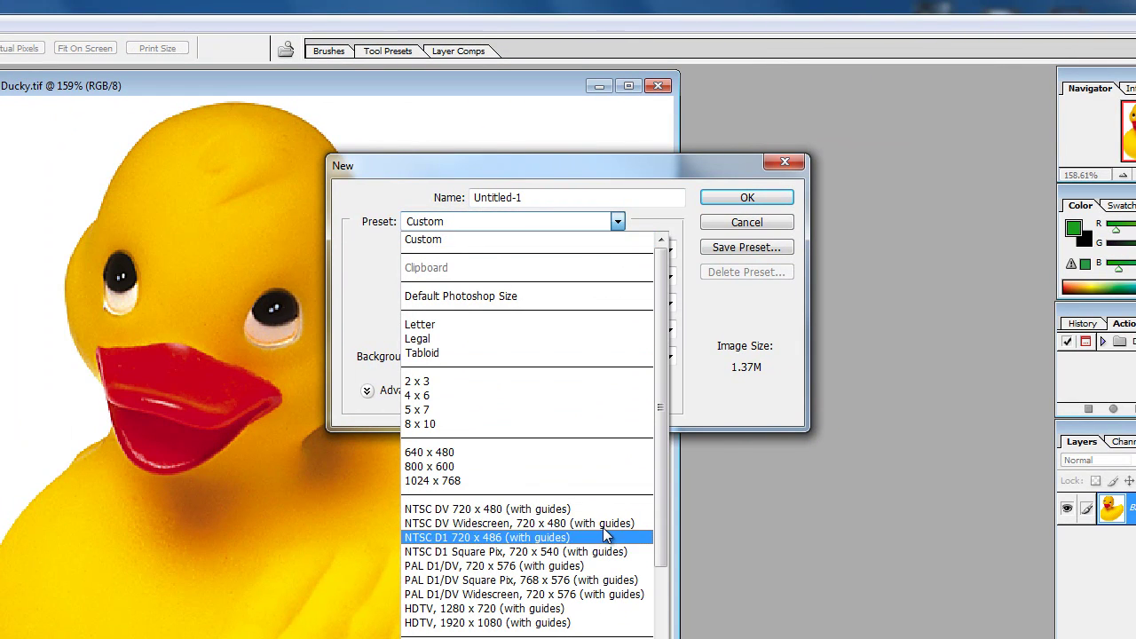
scroll(670, 494, "down", 2)
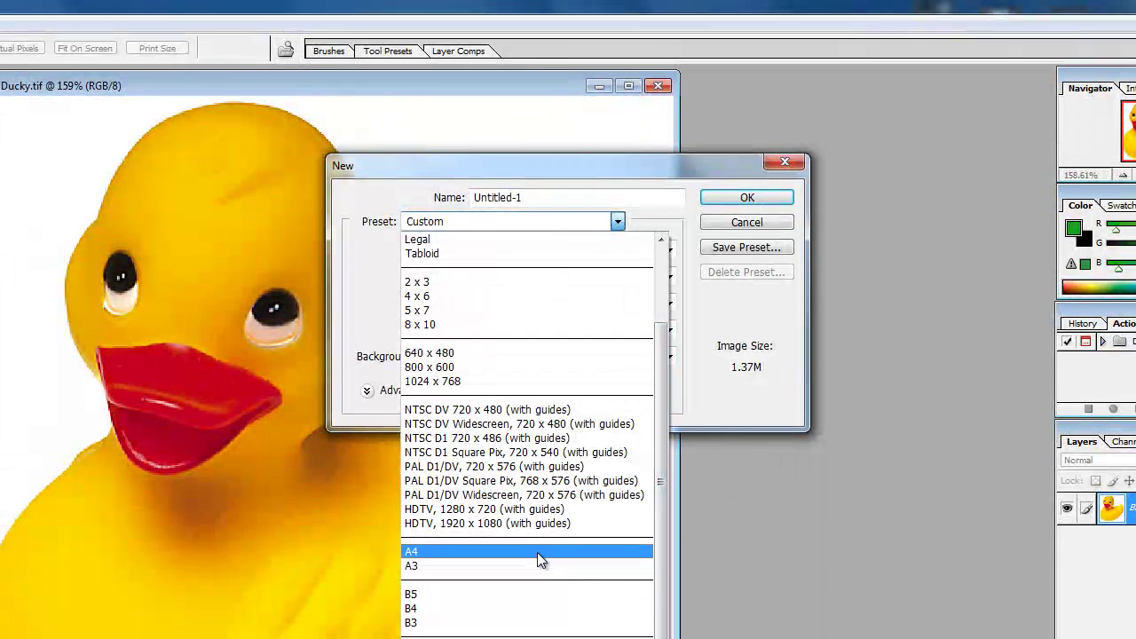
left_click(537, 552)
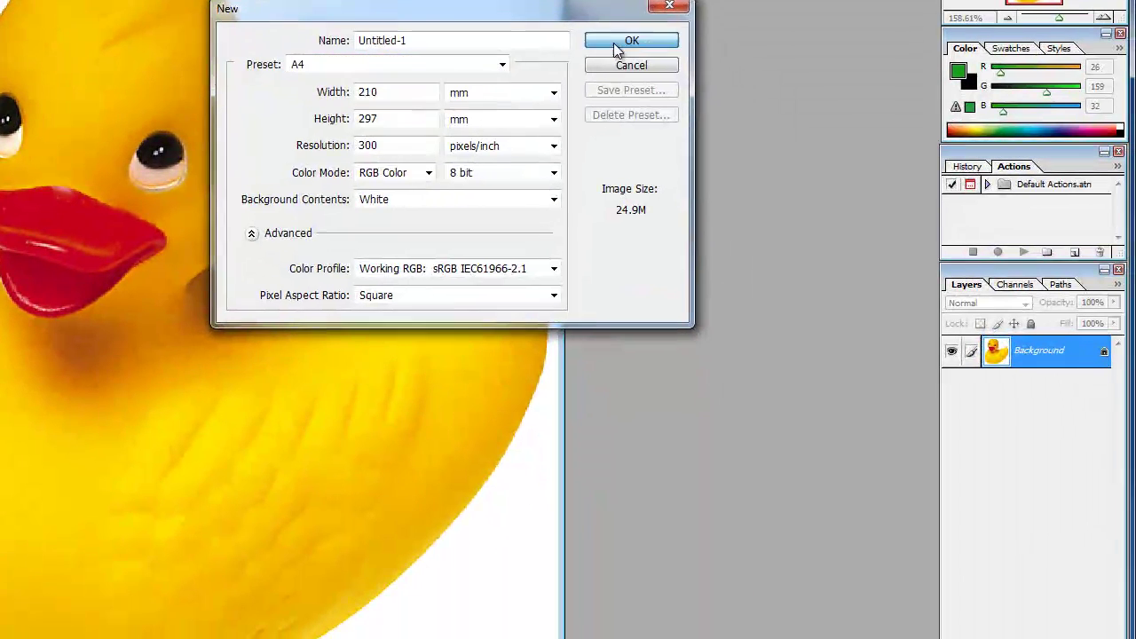
left_click(747, 197)
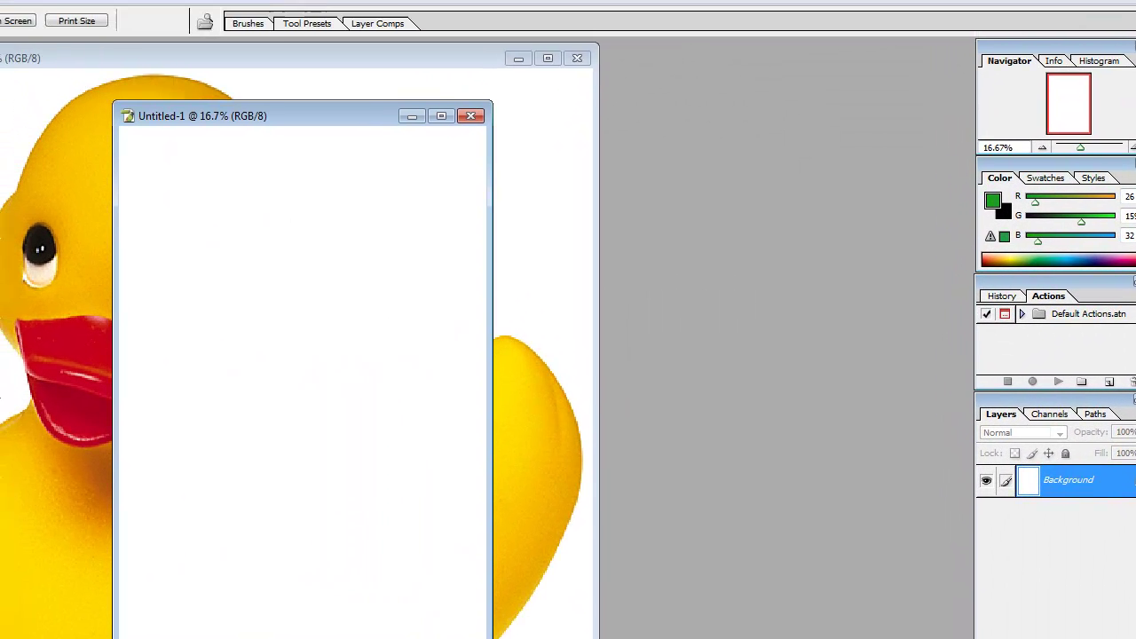
- Show Image Size with Resample Image on, revealing 2480 × 3508 pixels at 300 ppi
key("ctrl+alt+i")
left_click_drag(658, 125, 495, 181)
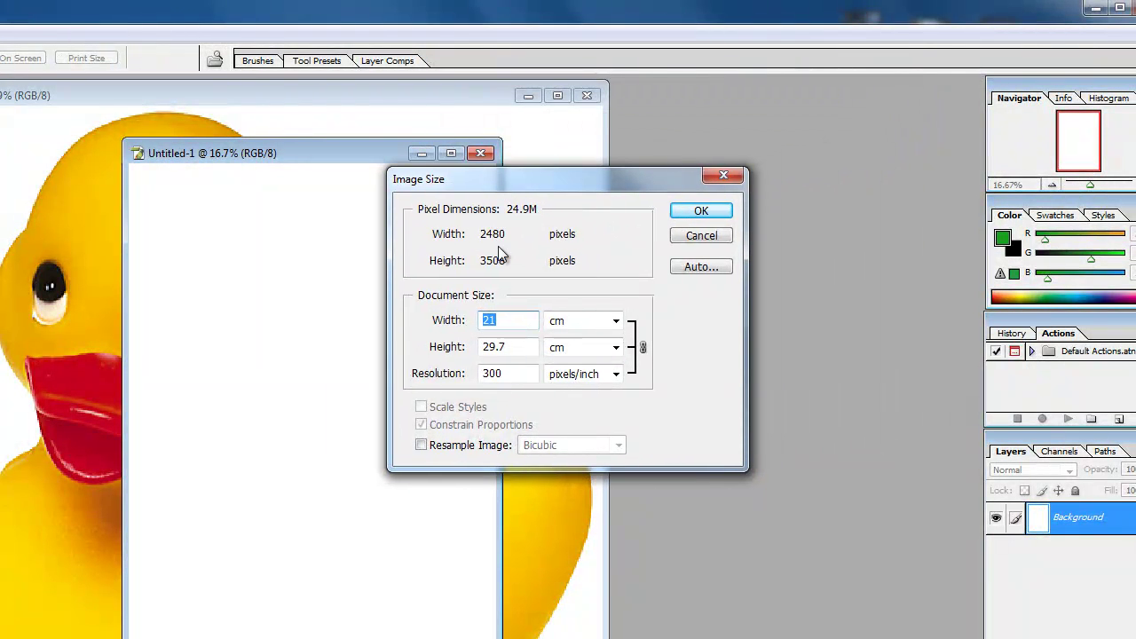
left_click(421, 445)
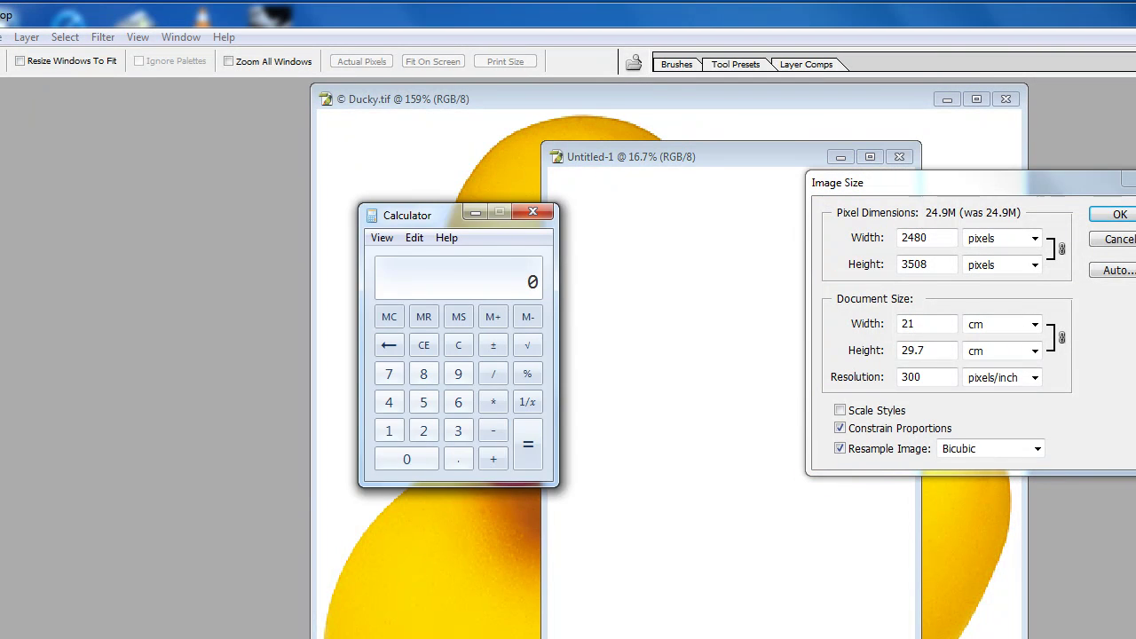
left_click_drag(450, 216, 595, 183)
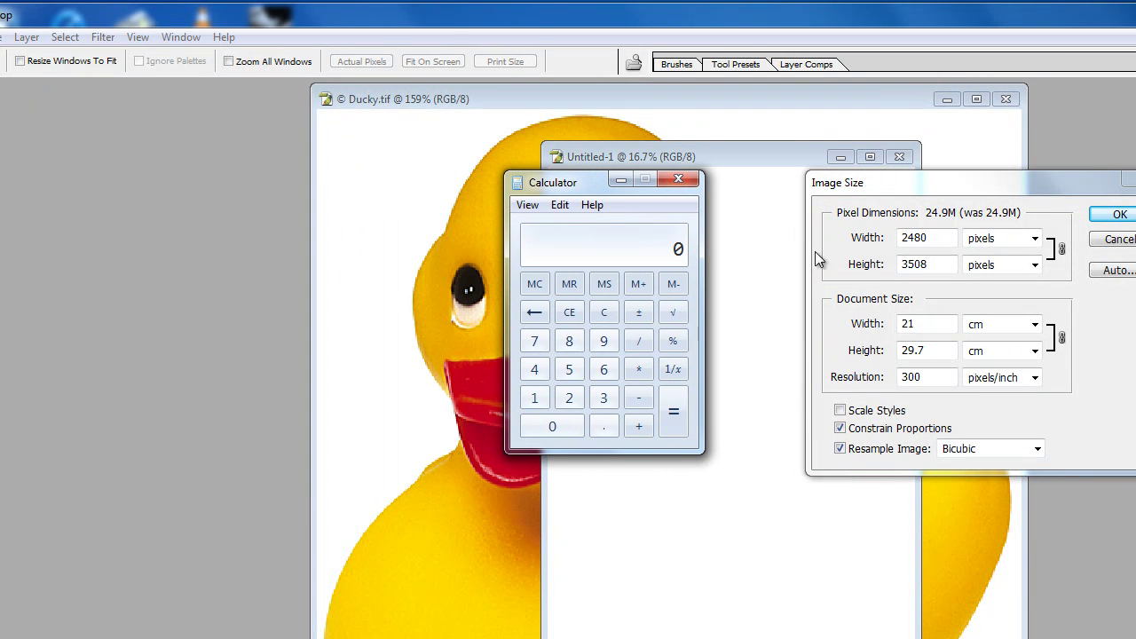
- Multiply 2480 × 3508 in Calculator to get 8699840, positioning it beside Image Size
left_click(573, 404)
left_click(534, 369)
left_click(569, 341)
left_click(552, 428)
left_click(638, 371)
left_click(601, 399)
left_click(571, 371)
left_click(560, 422)
left_click(569, 346)
left_click(671, 415)
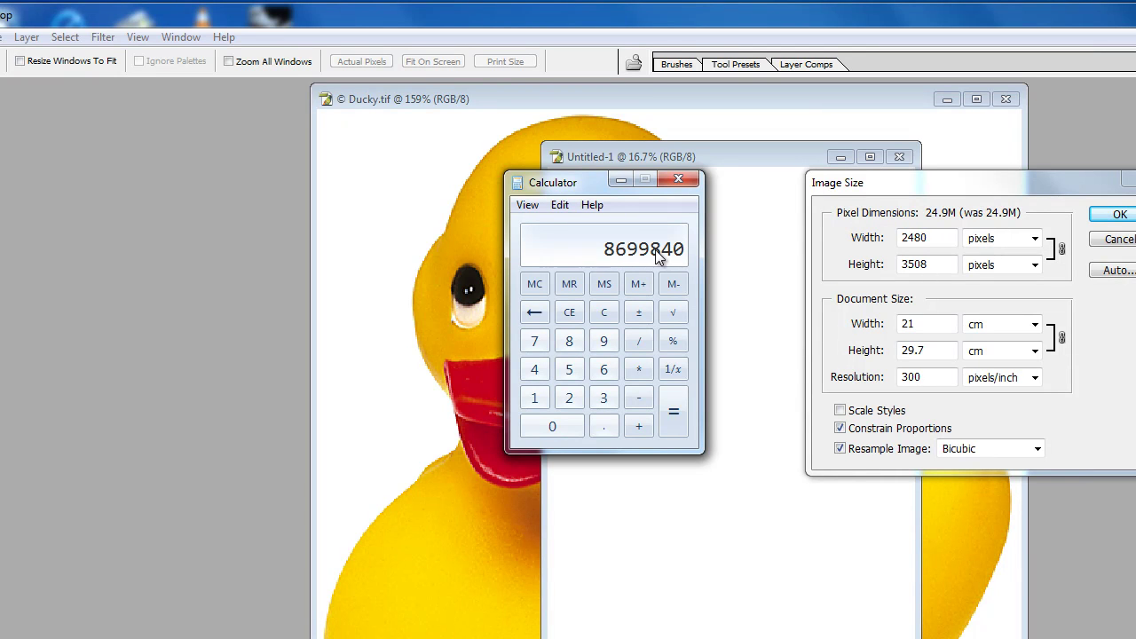
left_click_drag(594, 183, 628, 186)
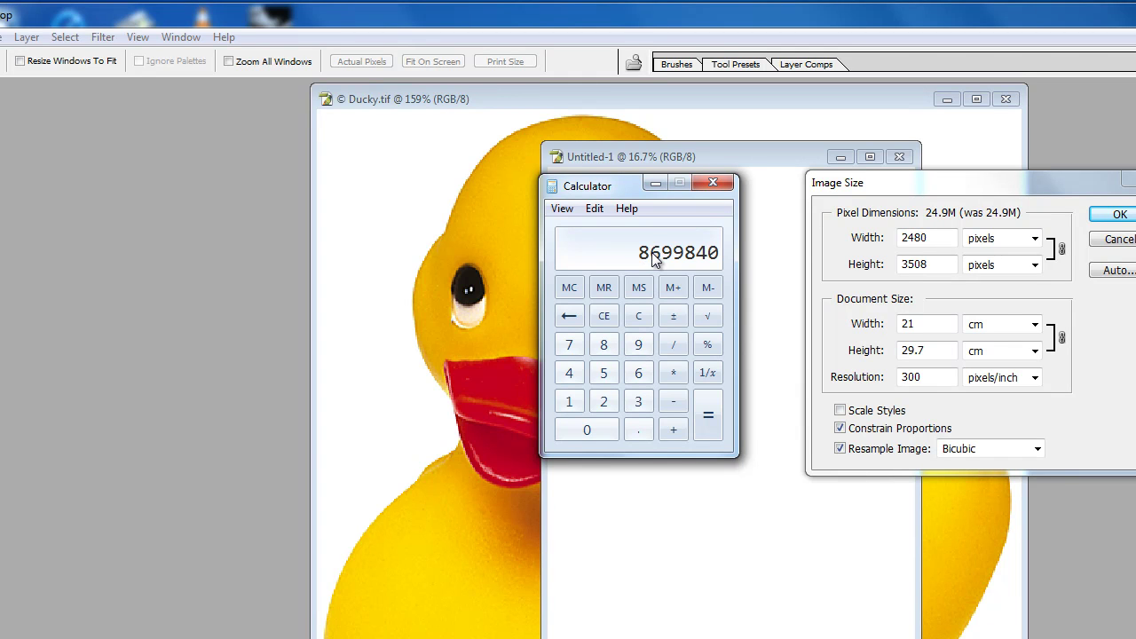
left_click_drag(626, 183, 462, 228)
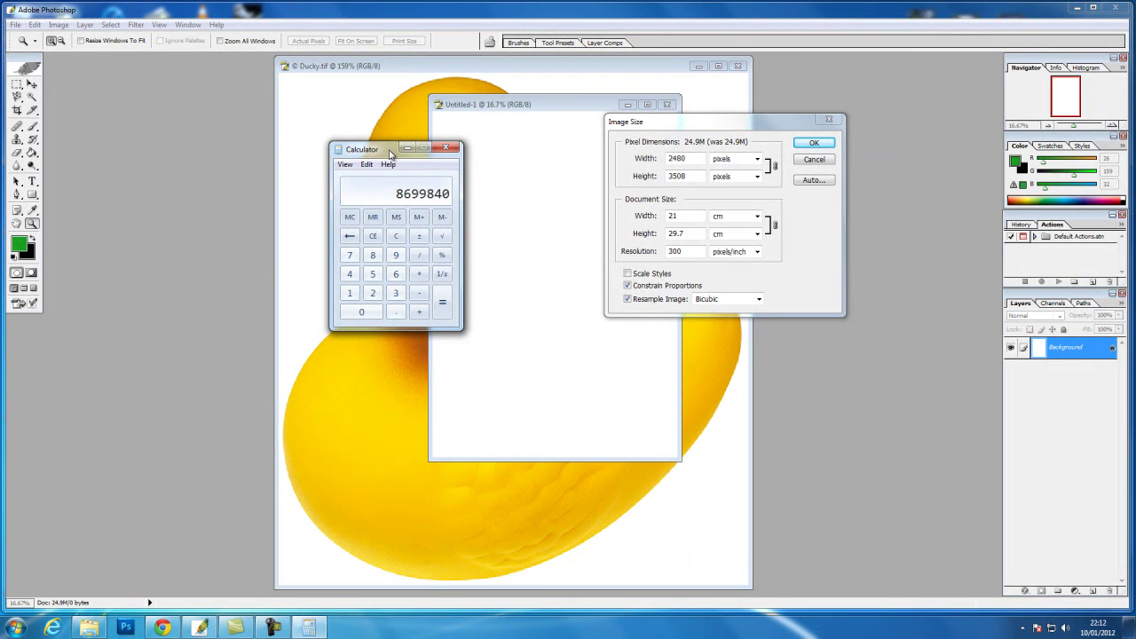
left_click_drag(444, 152, 424, 170)
- Close Calculator, cancel Image Size, and close the blank Untitled-1 document
left_click(424, 169)
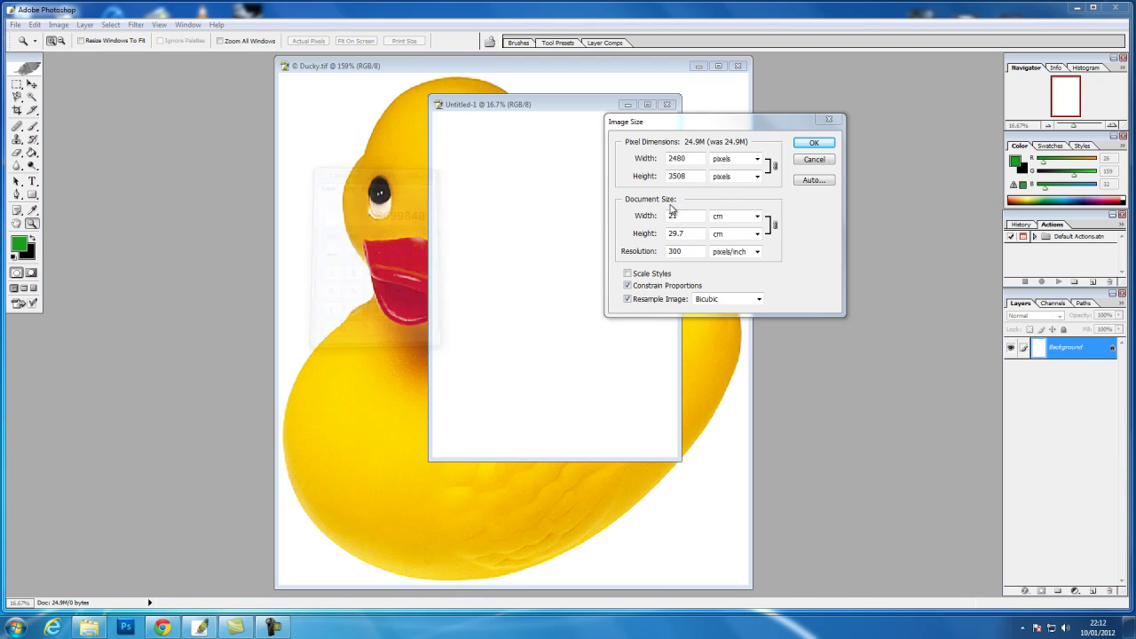
left_click(812, 161)
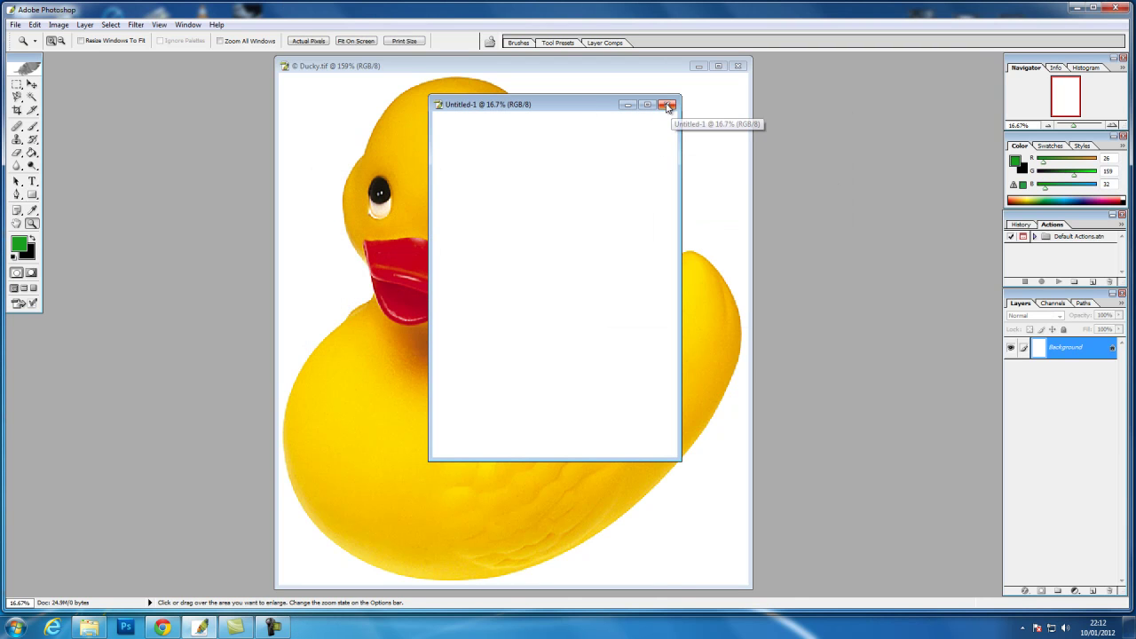
left_click(669, 106)
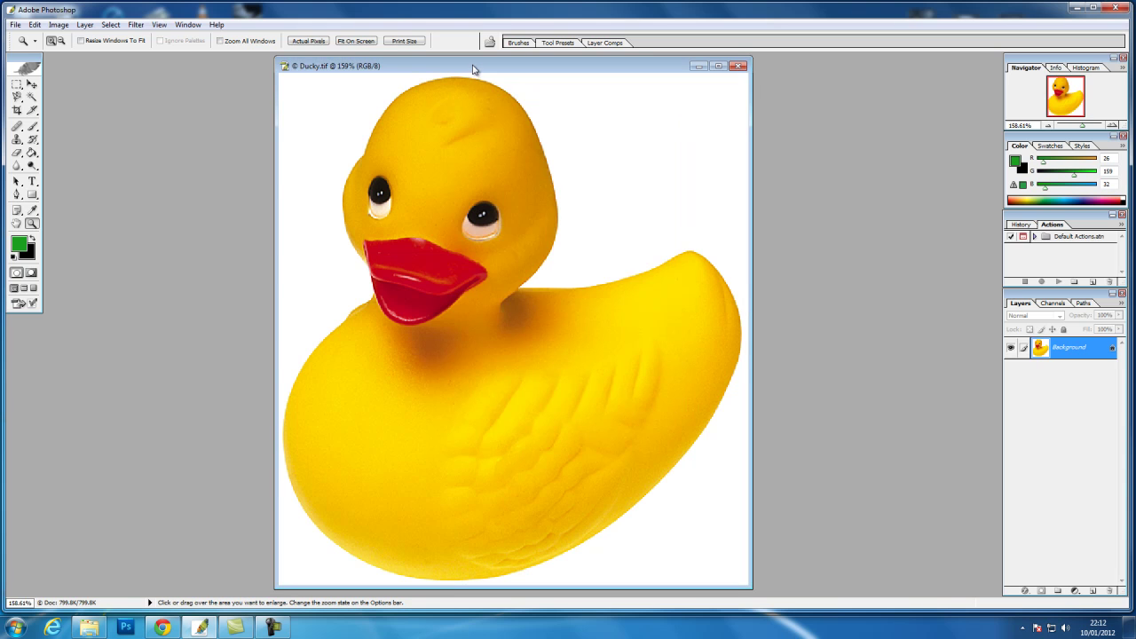